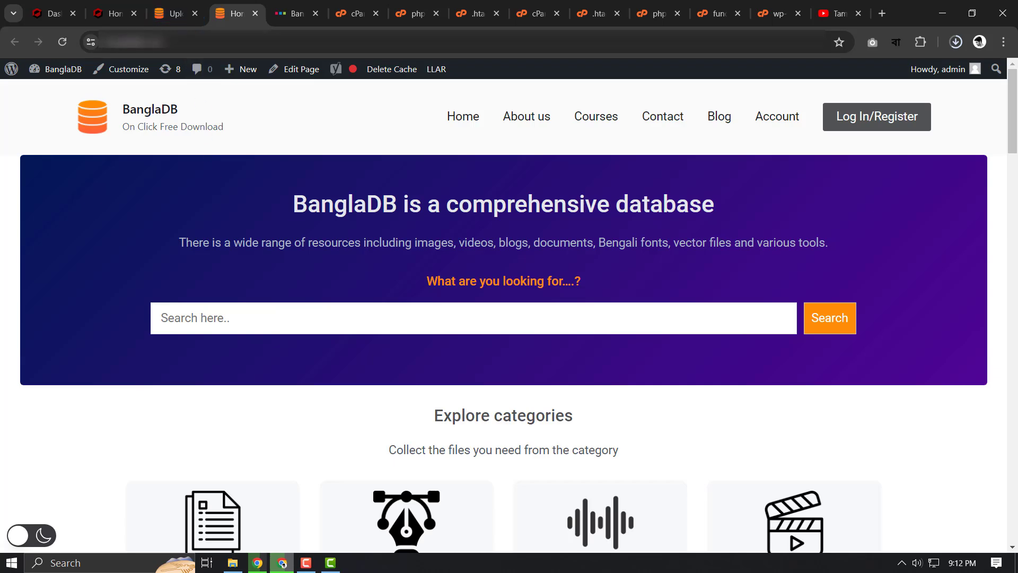
- Upload TechSmith Camtasia 2019.0.5 Build 4959 (x64).rar from the D: Software folder to the BanglaDB media library
left_click(180, 14)
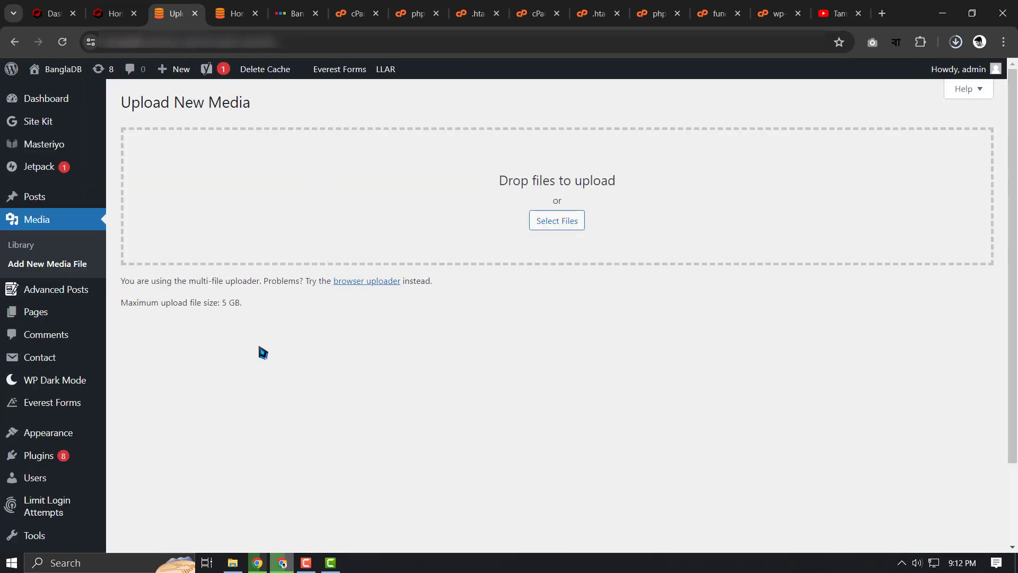
left_click(232, 563)
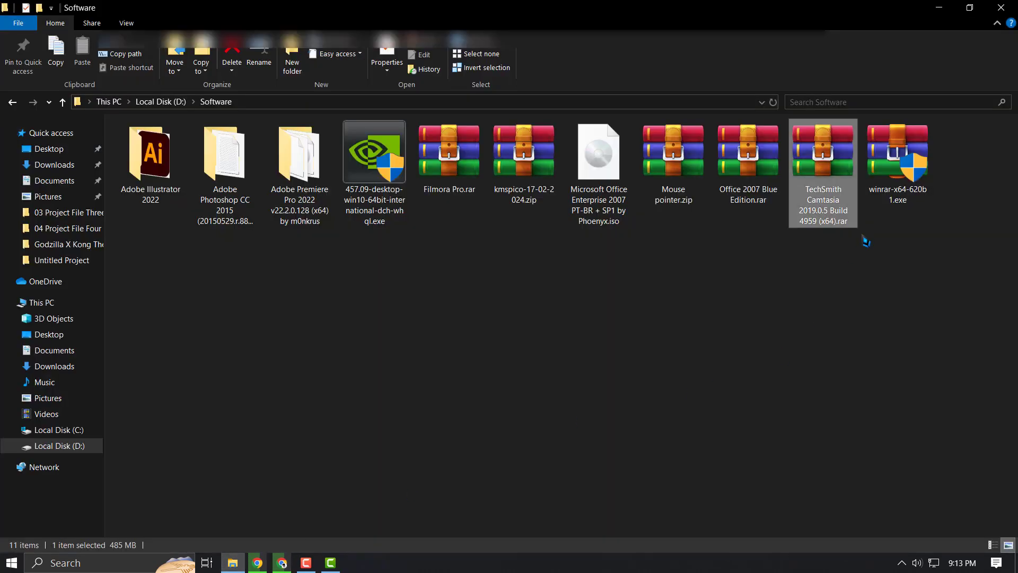
left_click_drag(822, 174, 557, 222)
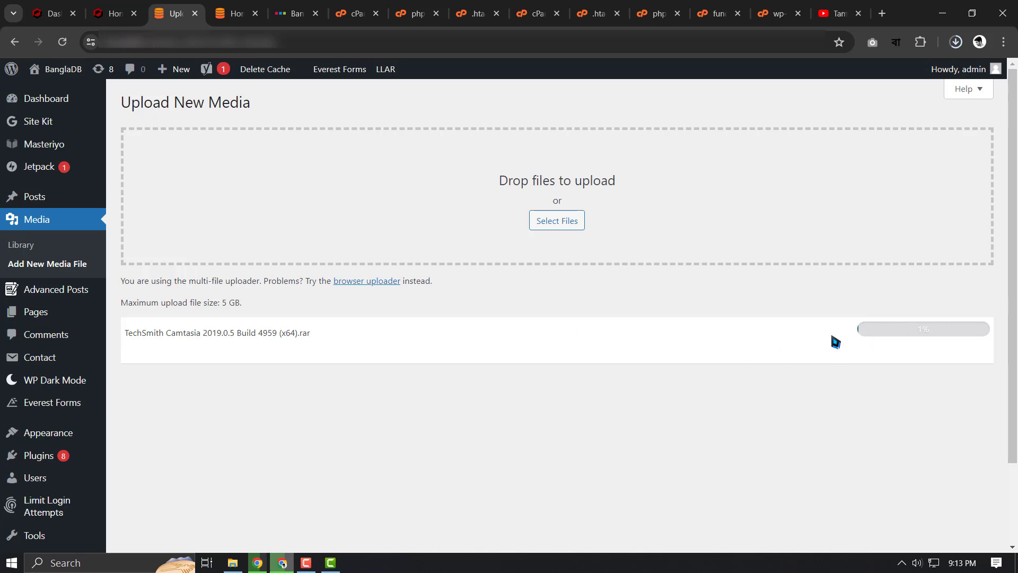
- Reload the BanglaDB upload page and upload winrar-x64-620b1.exe from the Software folder
left_click(62, 41)
left_click(232, 562)
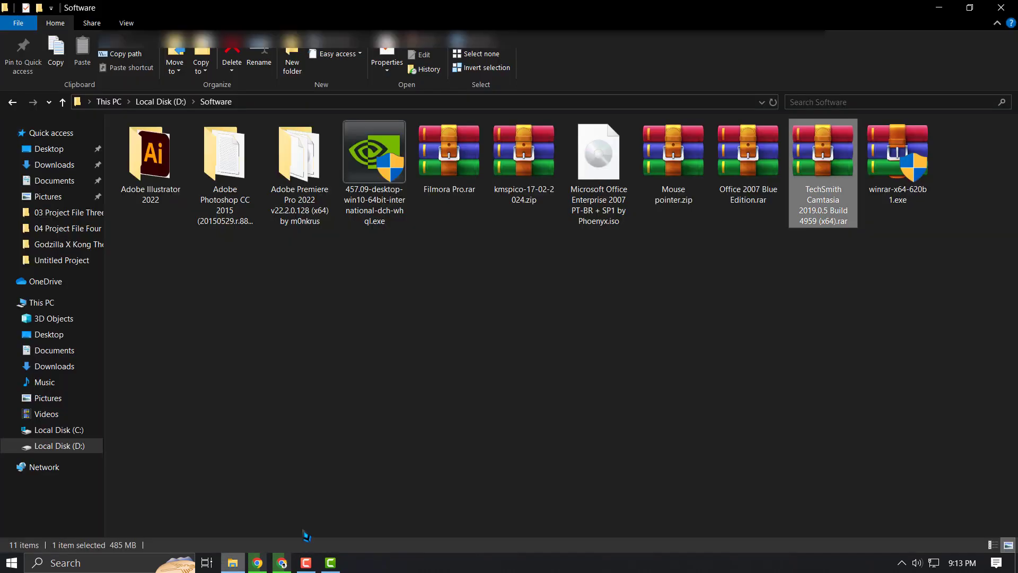
left_click(882, 191)
left_click_drag(883, 211, 560, 236)
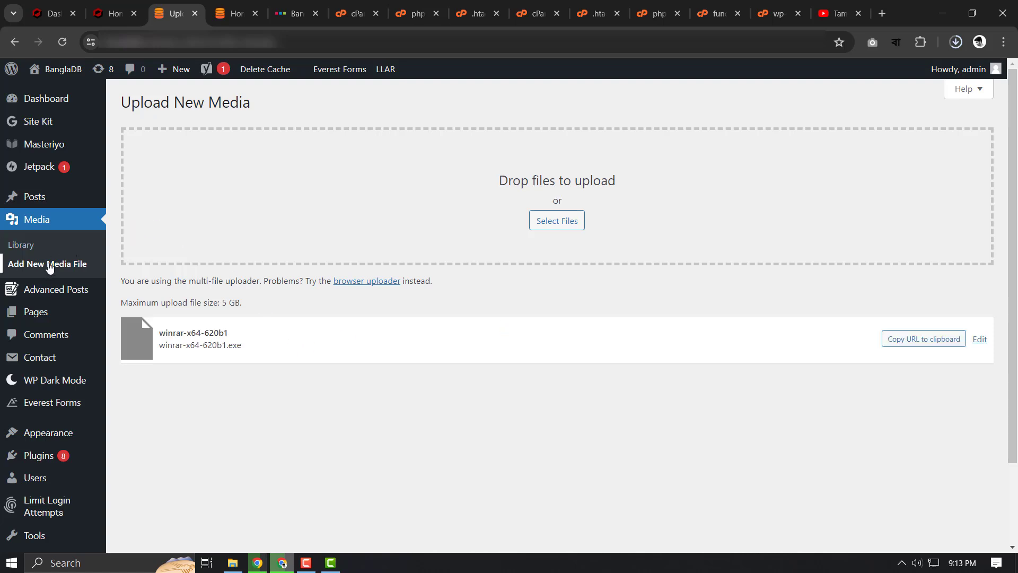
- Open the attachment details of winrar-x64-620b1.exe in the media library and copy its file URL
left_click(23, 253)
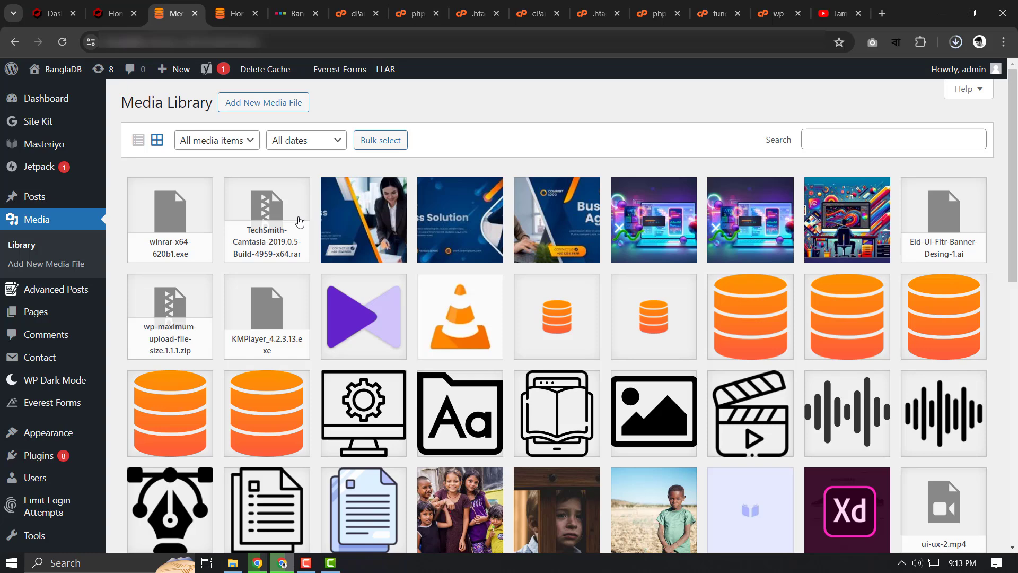
left_click(170, 228)
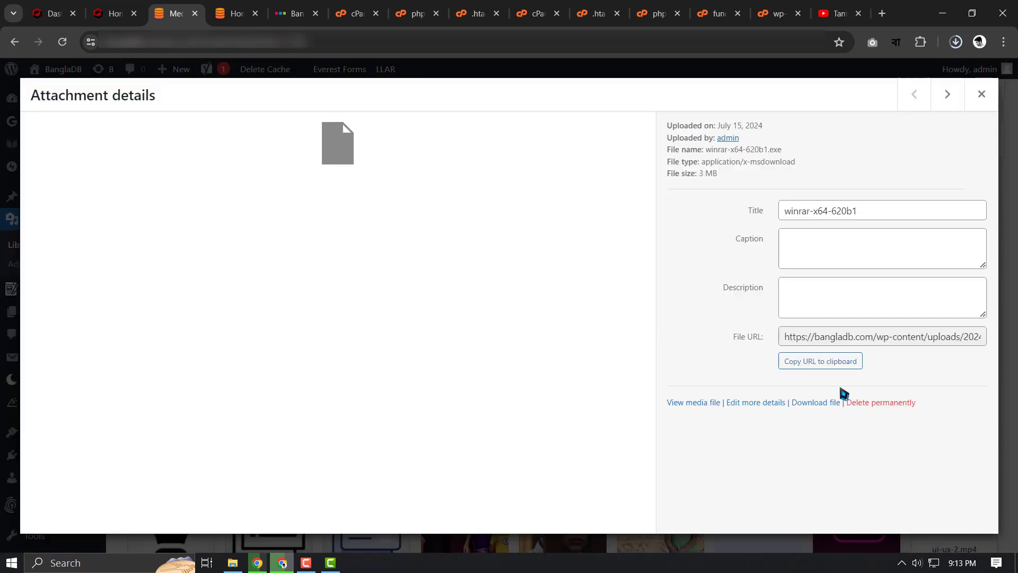
left_click(847, 366)
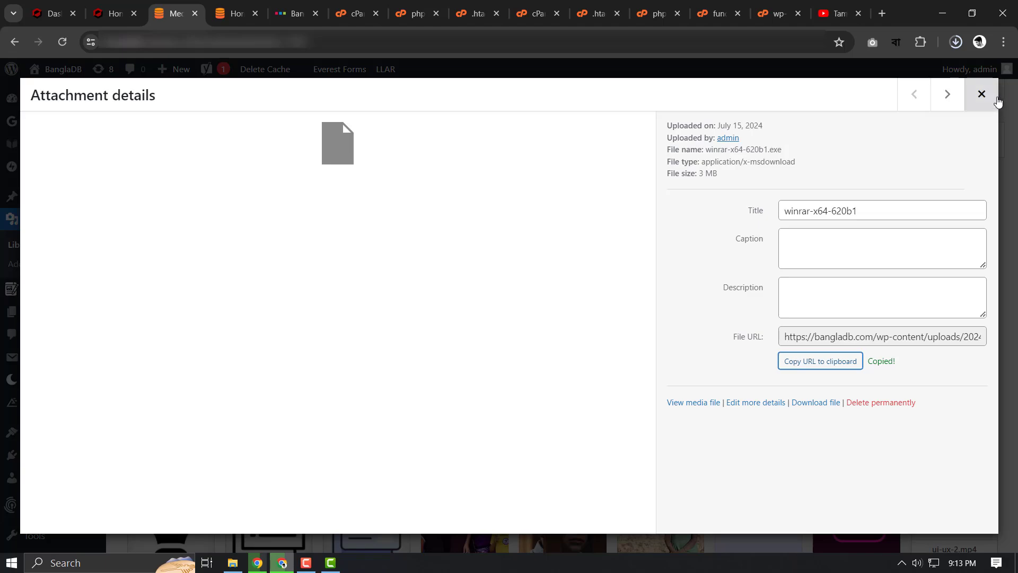
- Open the copied winrar-x64-620b1.exe URL in a new Incognito window and save the file to the Downloads folder
left_click(1003, 41)
left_click(893, 103)
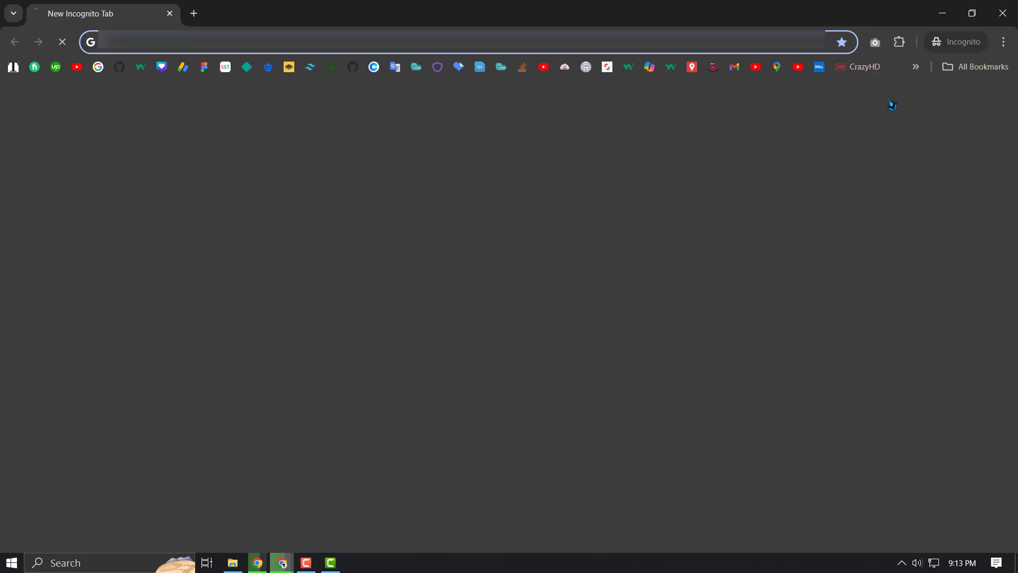
right_click(321, 43)
left_click(382, 143)
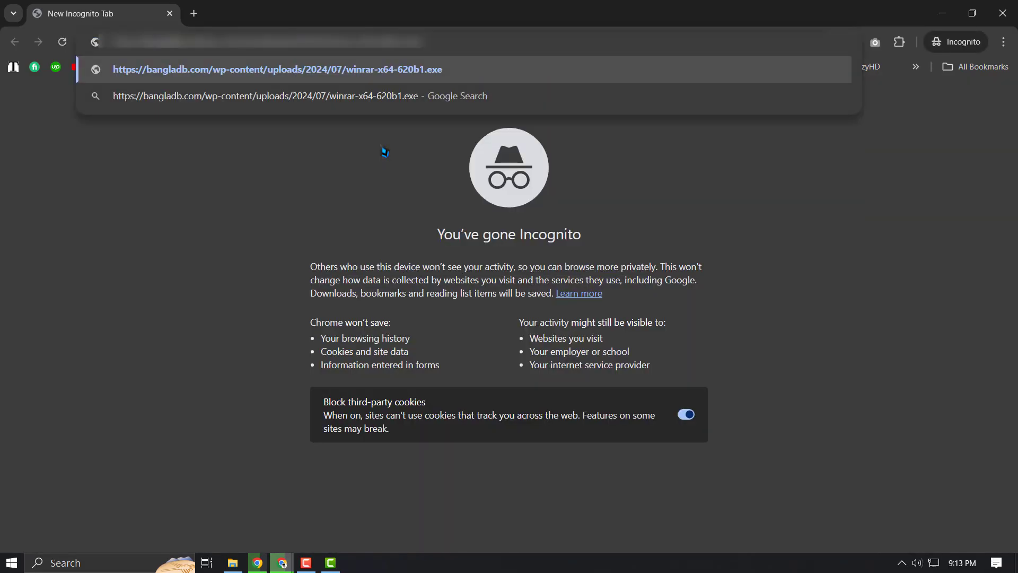
key("Return")
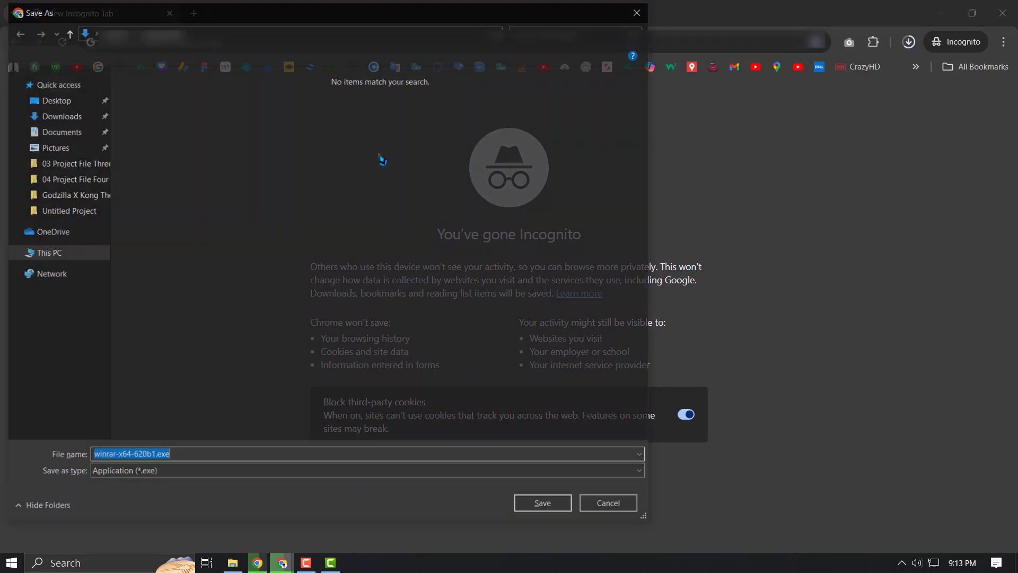
left_click(539, 504)
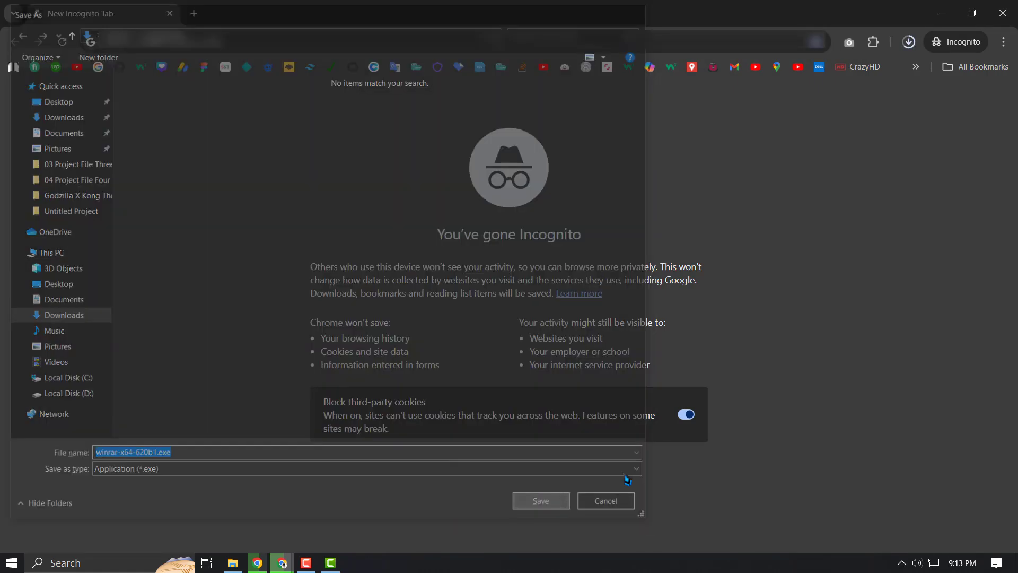
- Check the download's progress, exit Incognito mode despite the running download, and close the attachment details
left_click(909, 42)
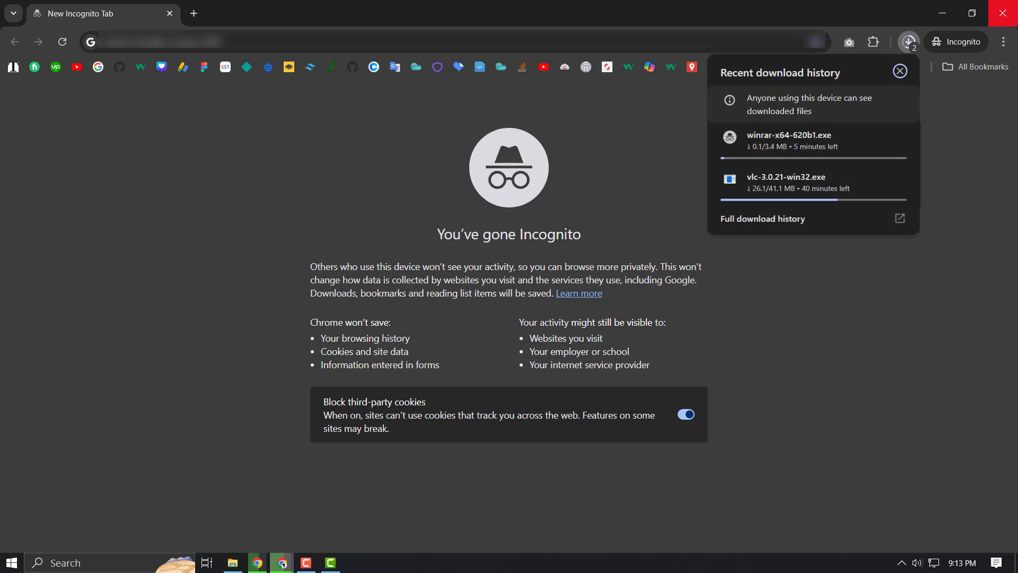
left_click(1003, 12)
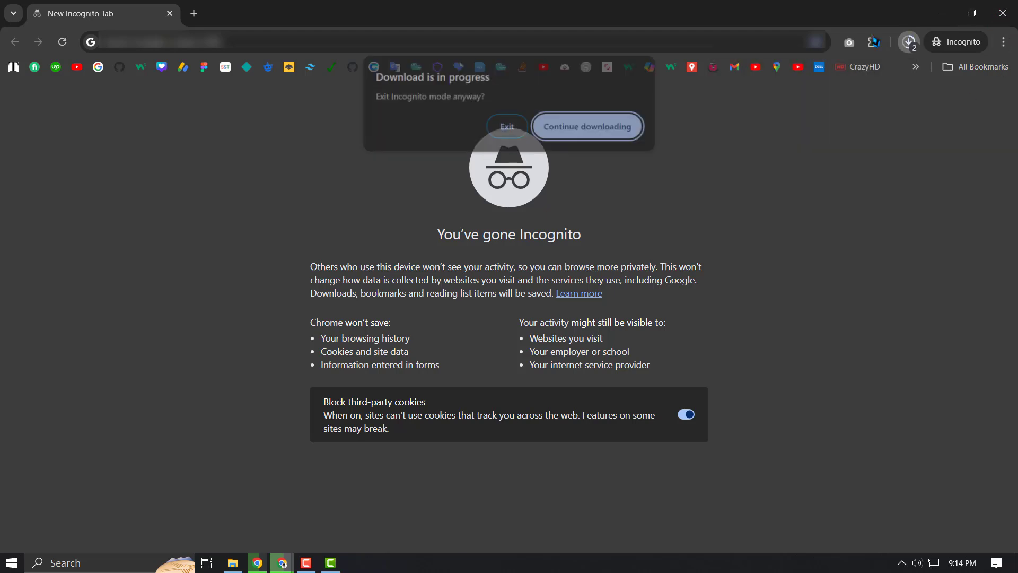
left_click(505, 127)
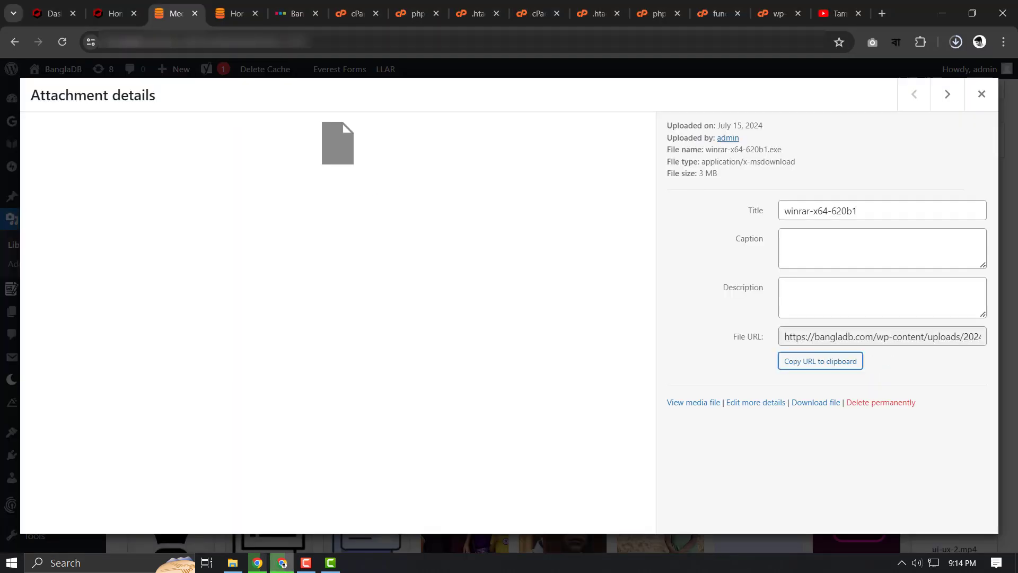
left_click(981, 95)
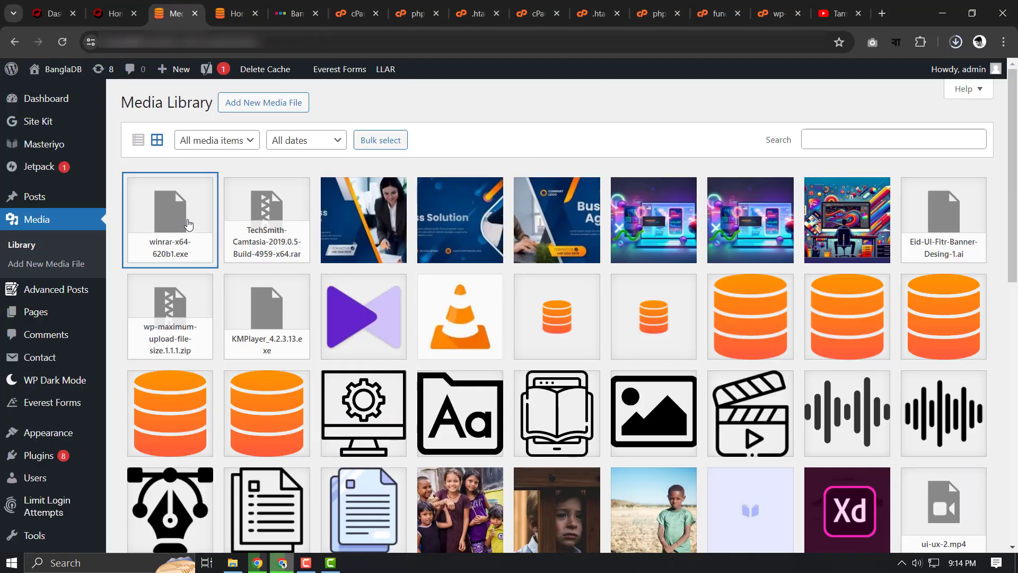
- Switch to the THEMAXIT site's WordPress dashboard and open its page for adding a new media file
left_click(116, 13)
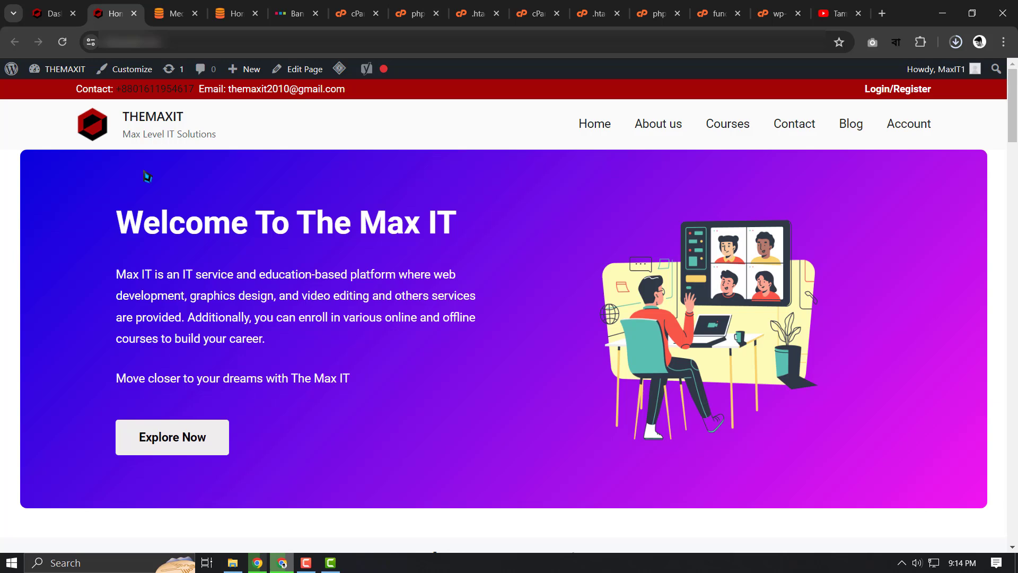
left_click(53, 14)
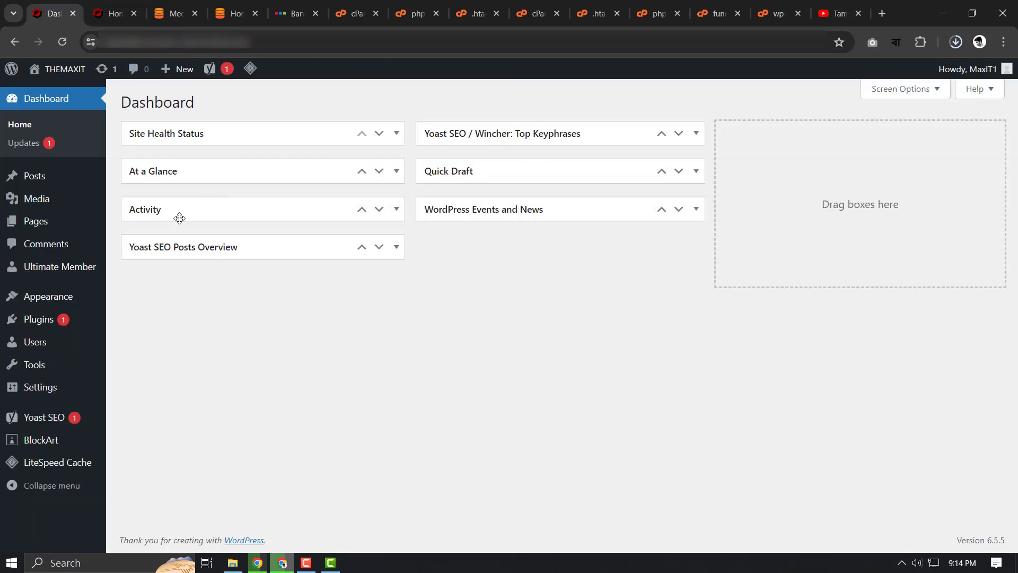
mouse_move(79, 205)
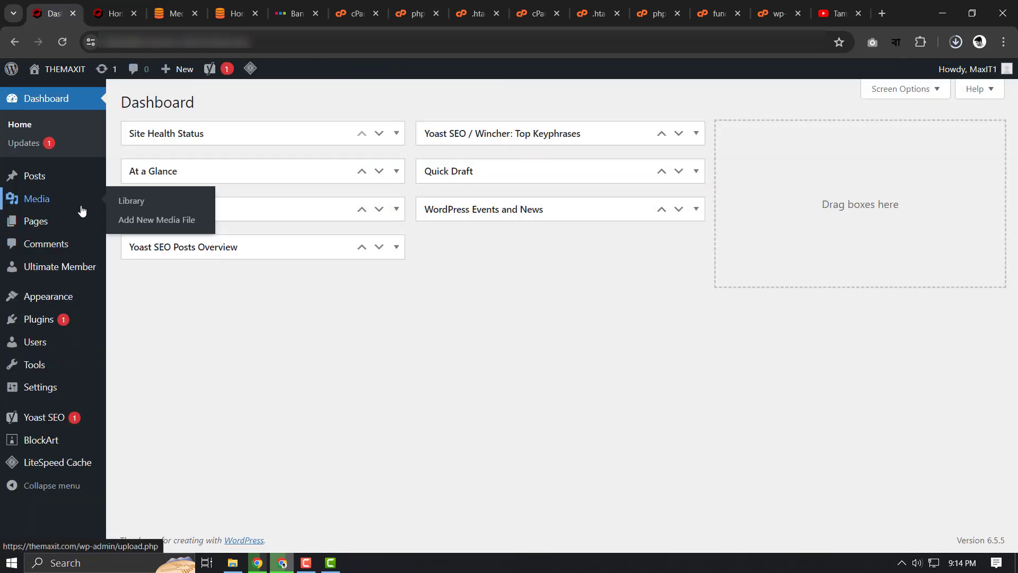
left_click(140, 219)
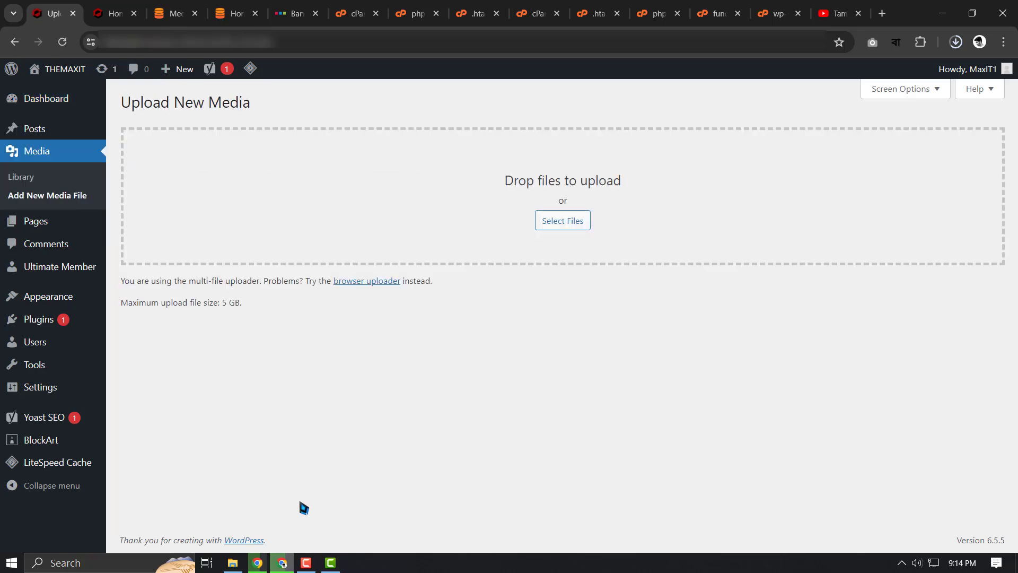
- Try to upload winrar-x64-620b1.exe to THEMAXIT, then dismiss the upload notice and reload the page
left_click(234, 563)
left_click_drag(911, 194, 561, 232)
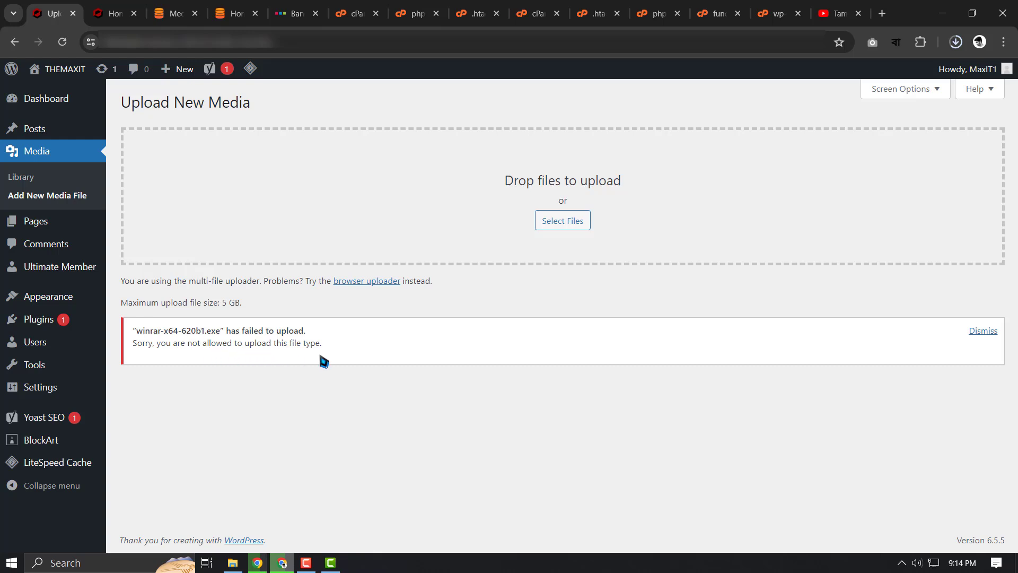
left_click(988, 331)
key("F5")
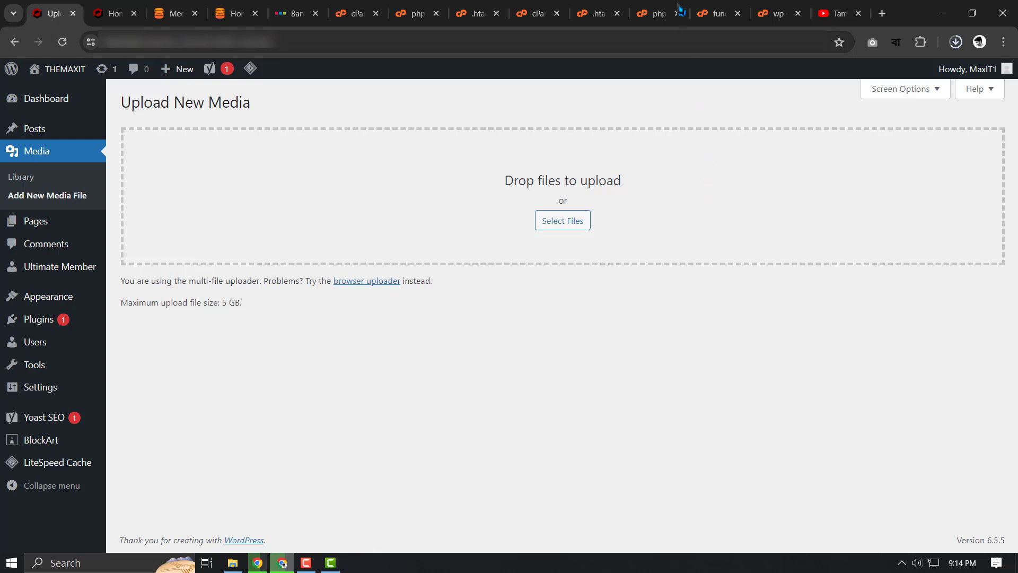
- Switch to the cPanel File Manager and open the themaxit.com folder from the home directory
left_click(652, 15)
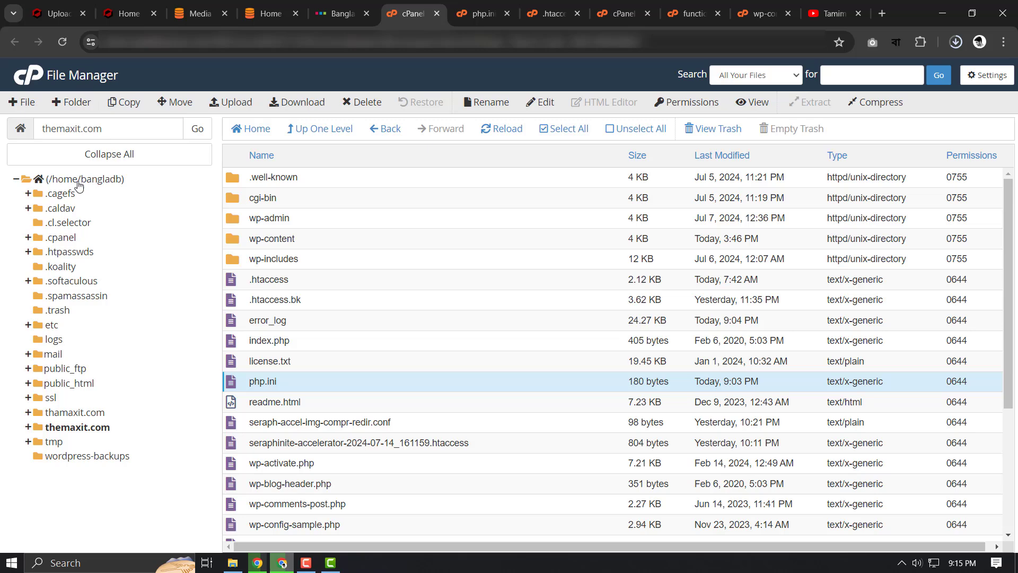
left_click(82, 181)
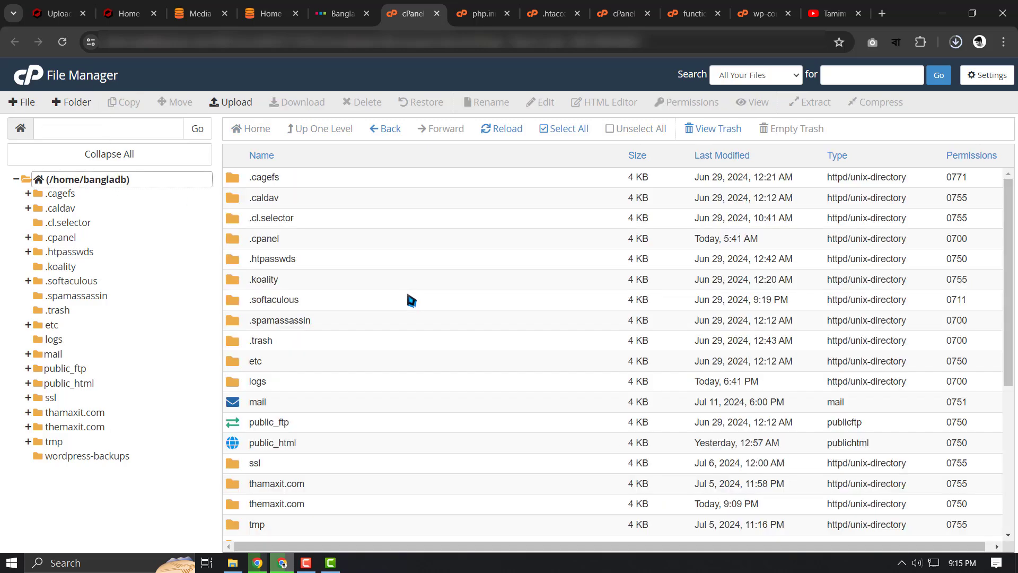
scroll(409, 296, "down", 4)
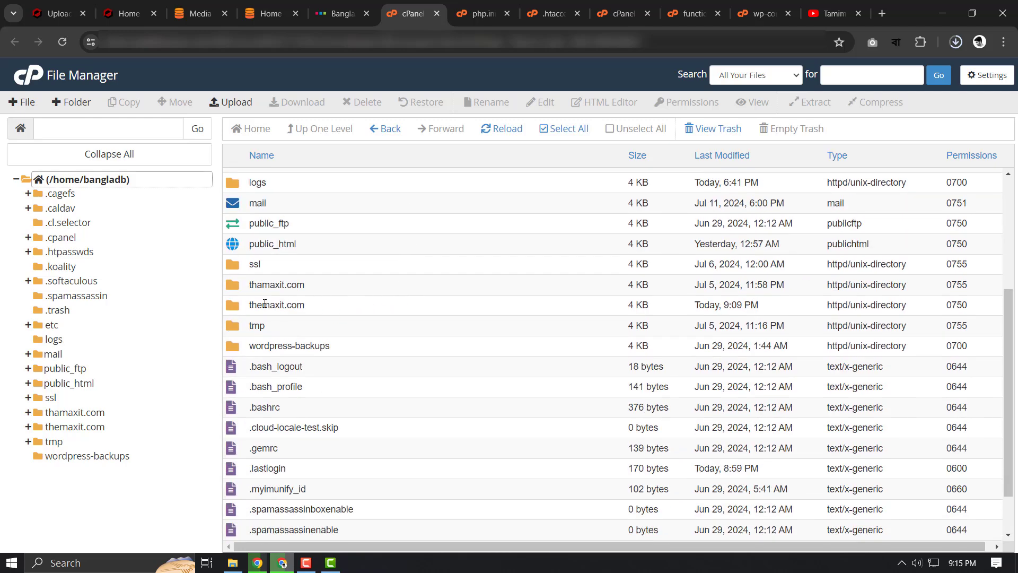
double_click(397, 309)
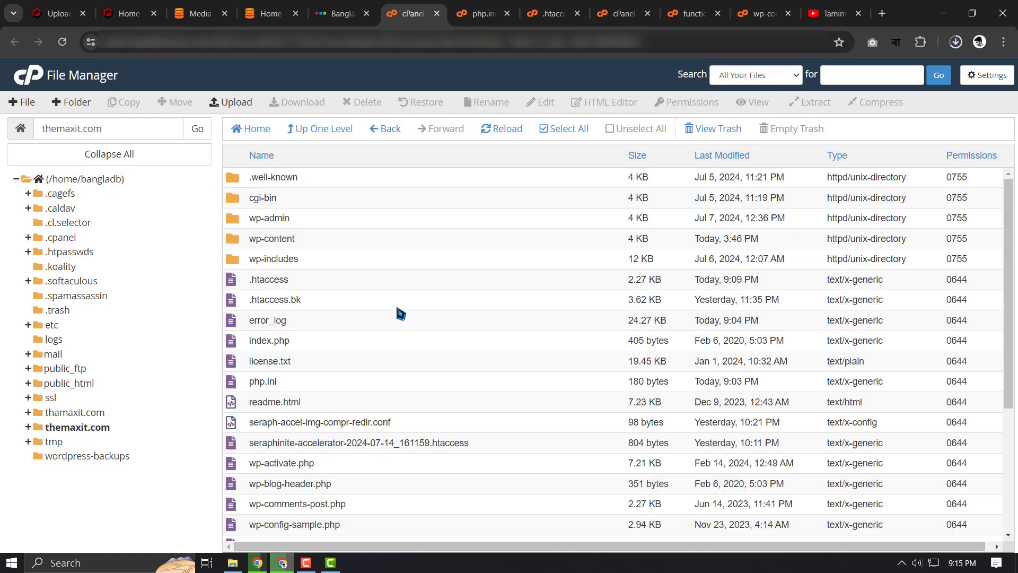
- Open themaxit.com's wp-config.php for editing and place the cursor on empty line 88, above the "stop editing" comment
scroll(396, 307, "down", 3)
scroll(395, 310, "up", 1)
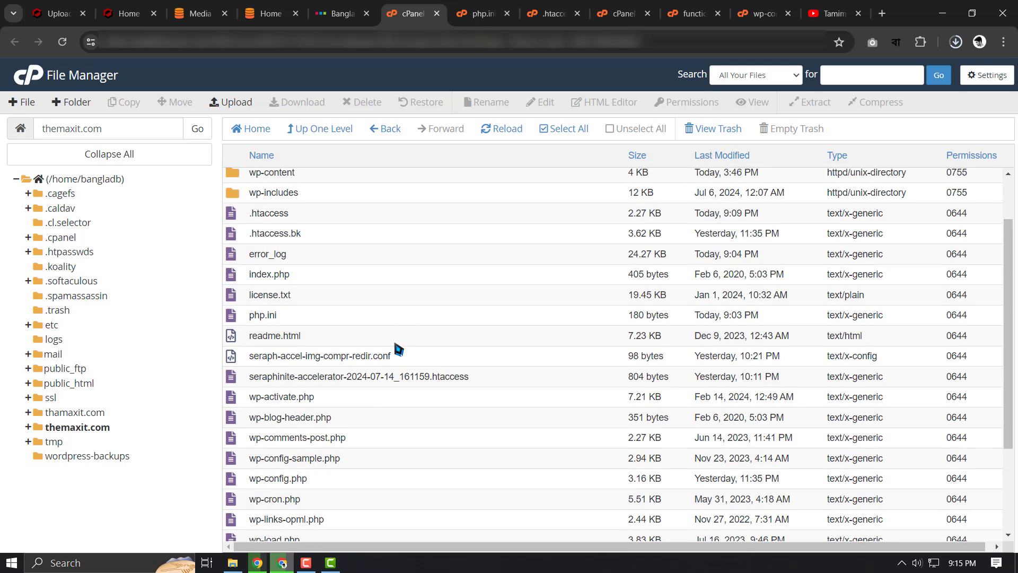
scroll(347, 391, "down", 3)
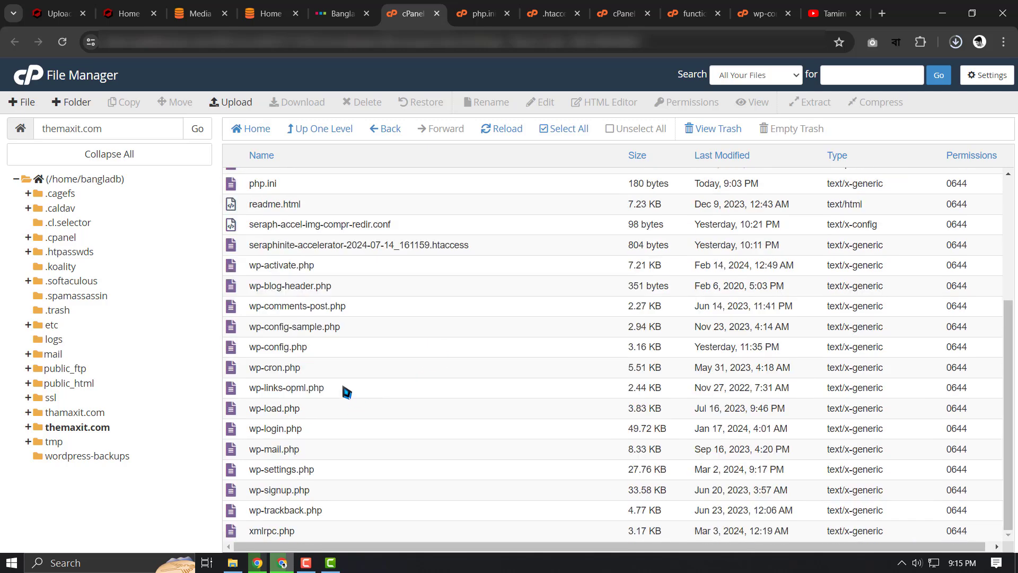
right_click(336, 348)
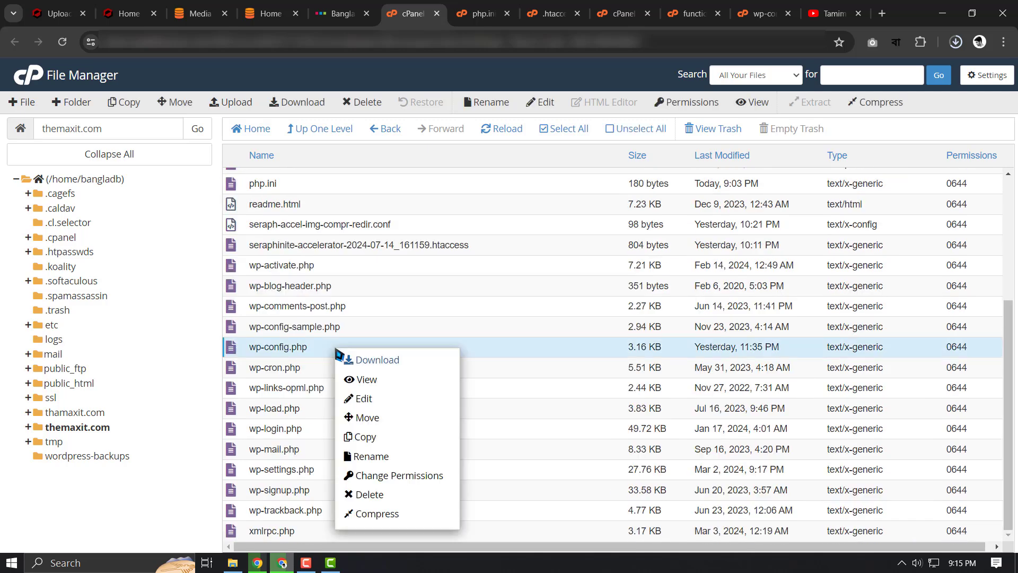
left_click(382, 400)
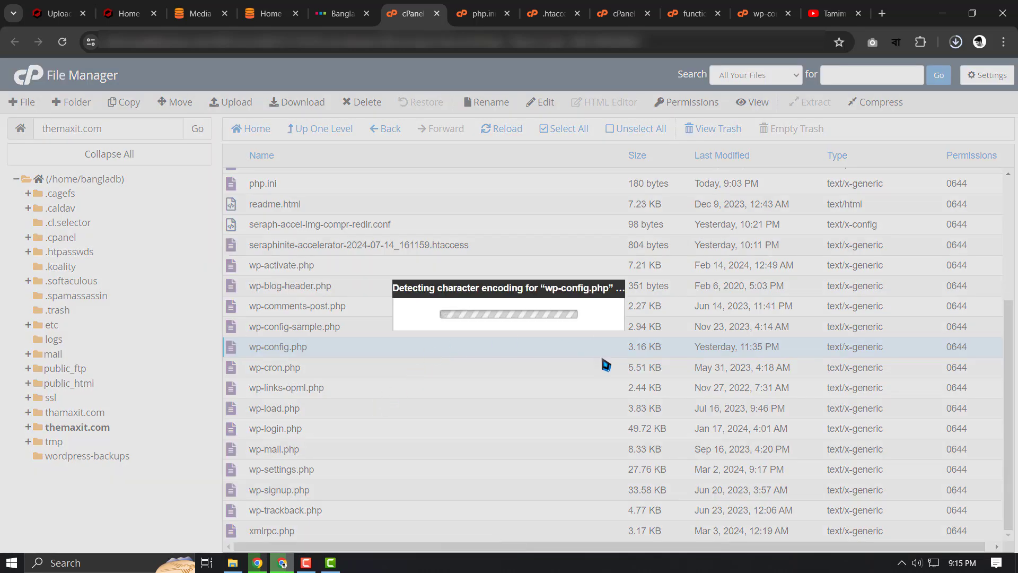
left_click(568, 406)
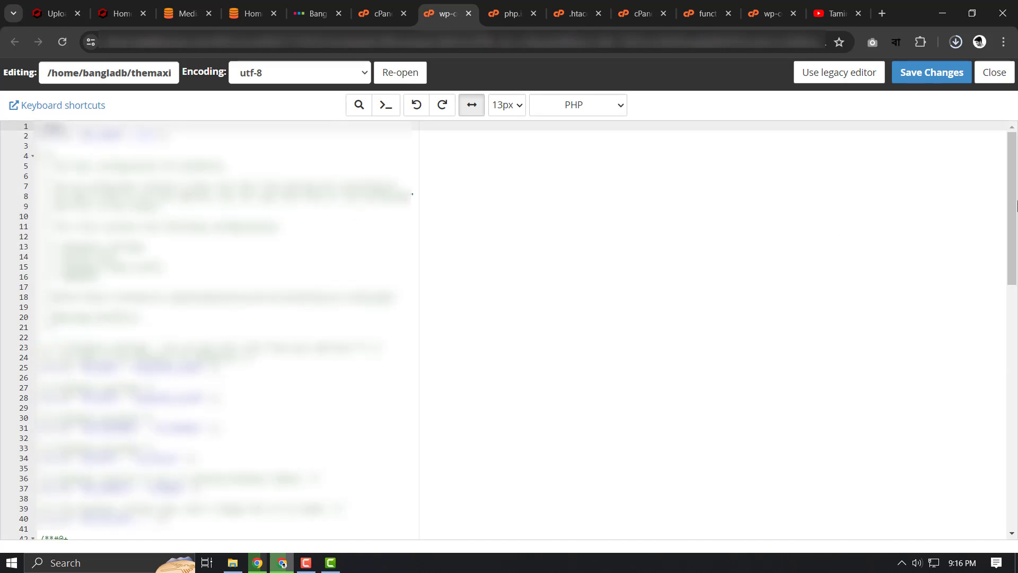
left_click_drag(1016, 210, 1010, 446)
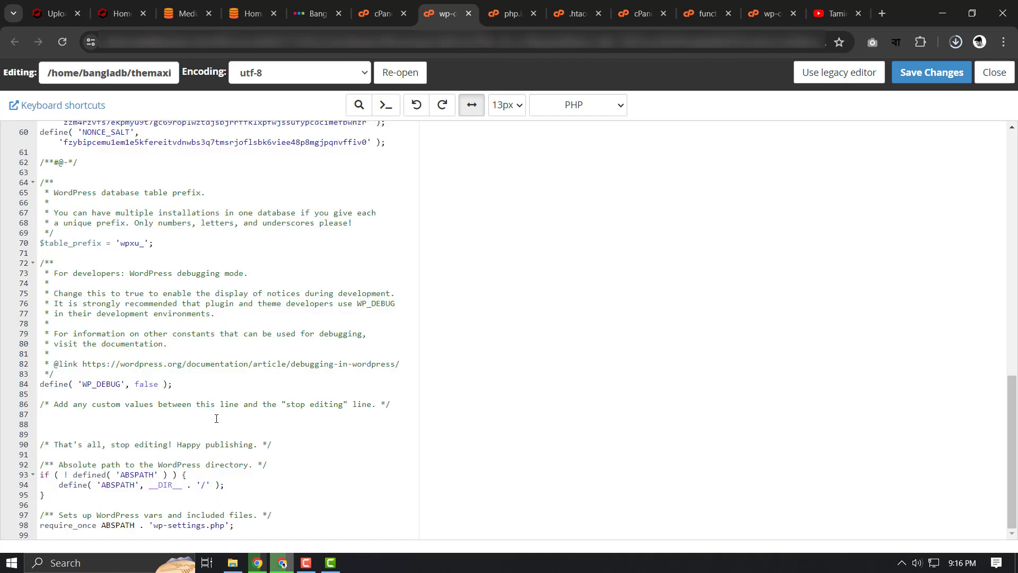
left_click(107, 428)
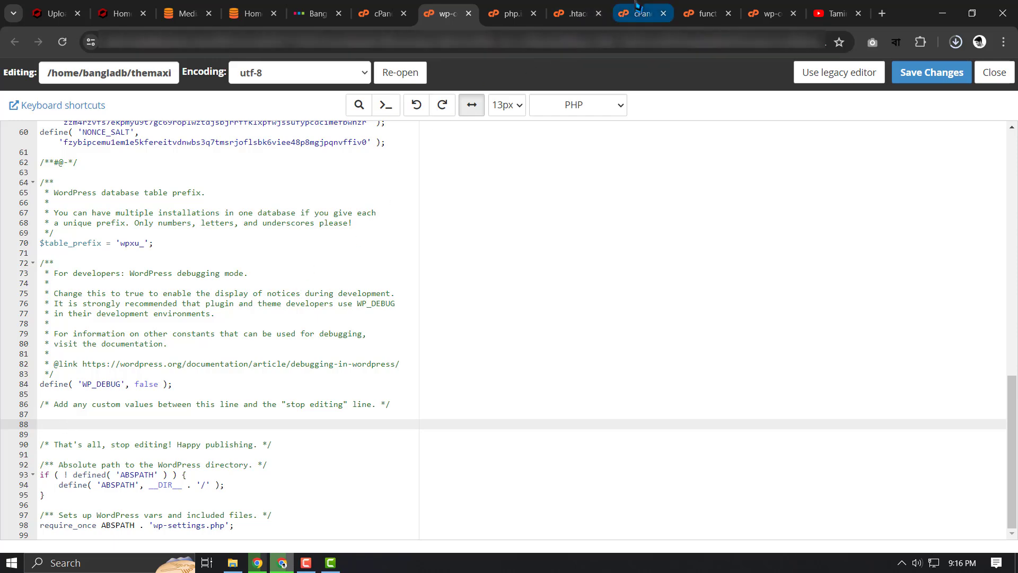
- Switch to the File Manager showing the public_html folder and open its wp-config.php for editing
left_click(652, 10)
left_click(684, 7)
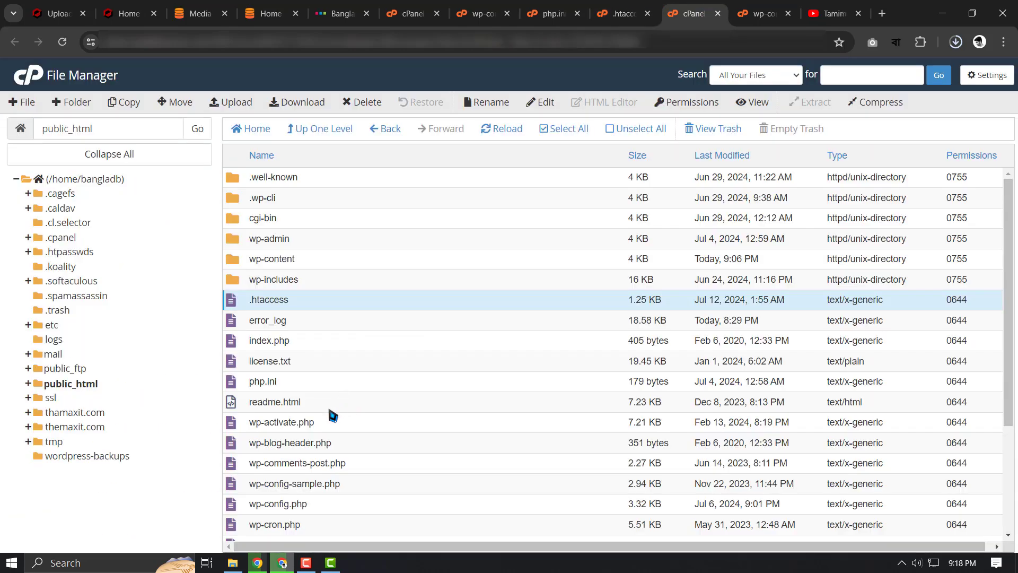
scroll(369, 461, "down", 2)
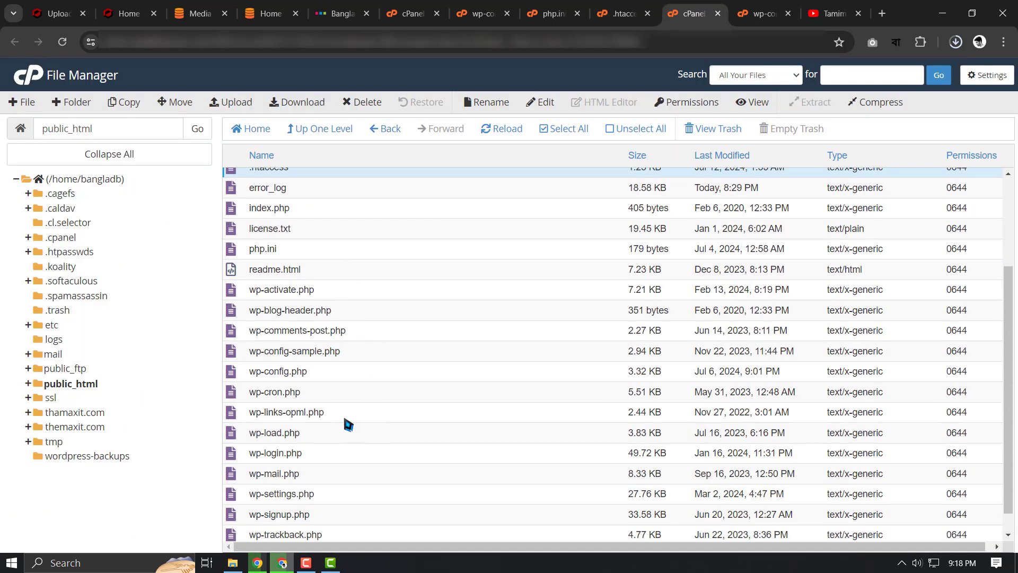
left_click(340, 367)
right_click(340, 367)
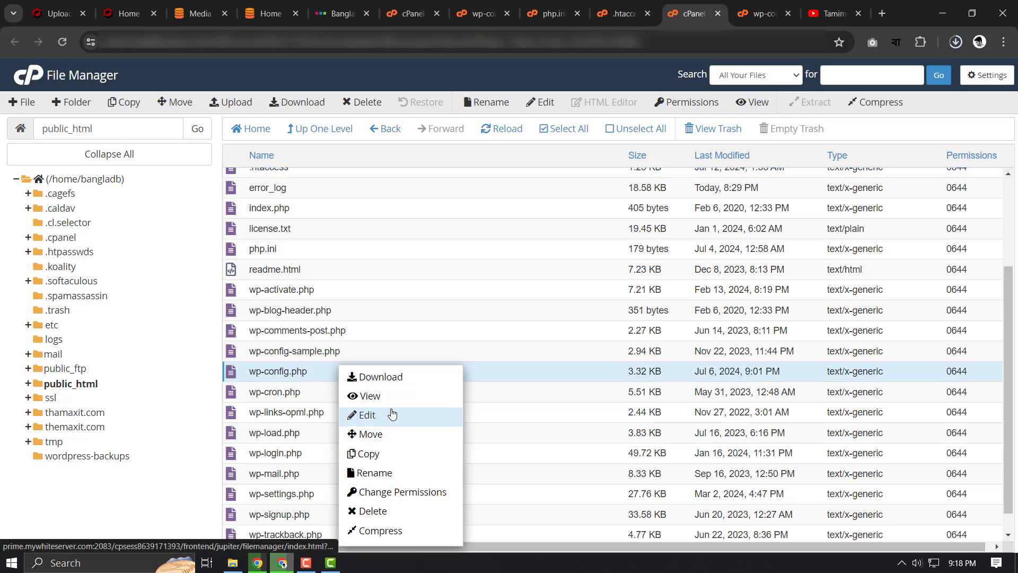
left_click(392, 414)
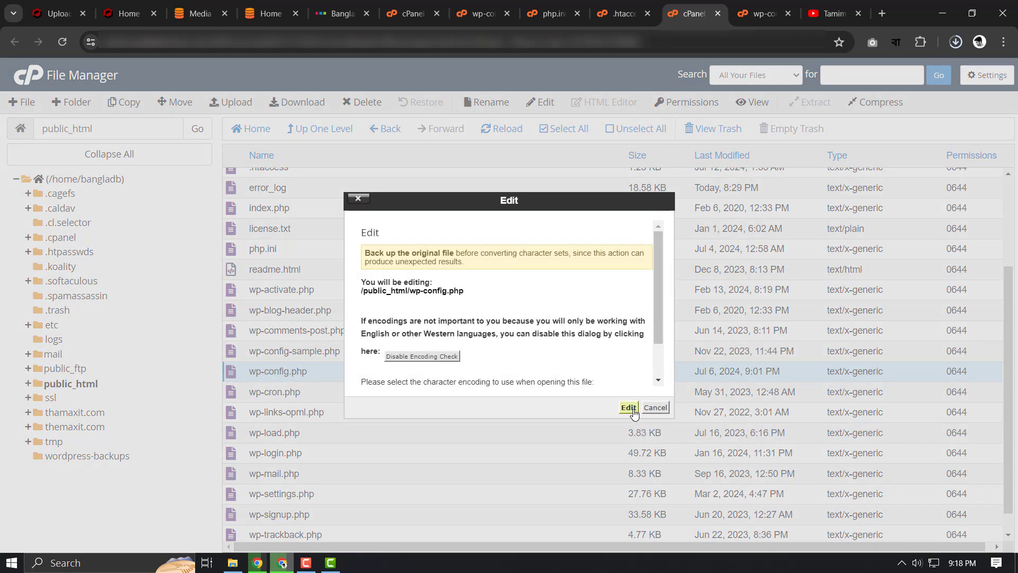
left_click(630, 408)
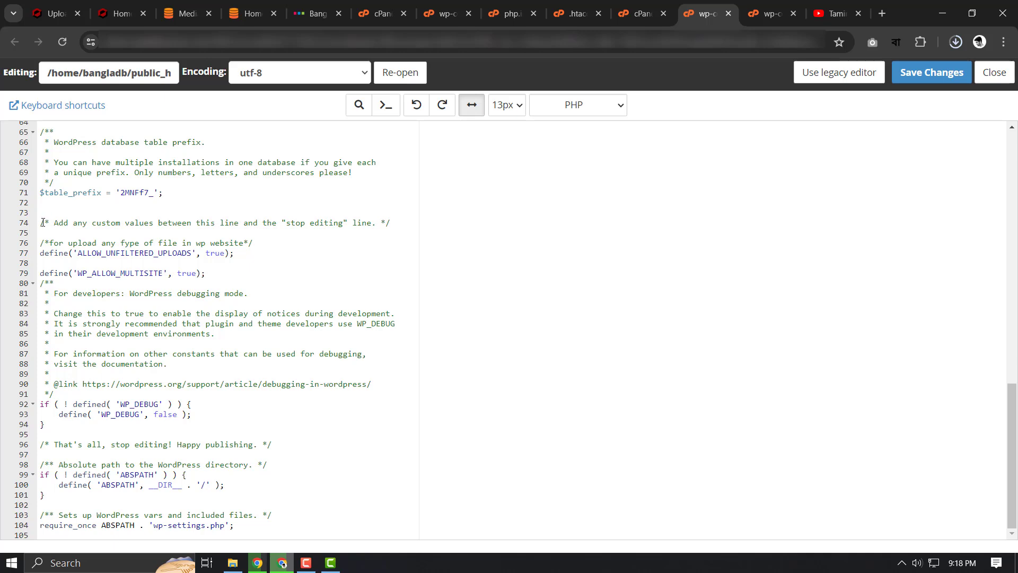
- Copy the "for upload any fype of file in wp website" comment and the define('ALLOW_UNFILTERED_UPLOADS', true); line from public_html's wp-config.php
left_click_drag(41, 223, 260, 222)
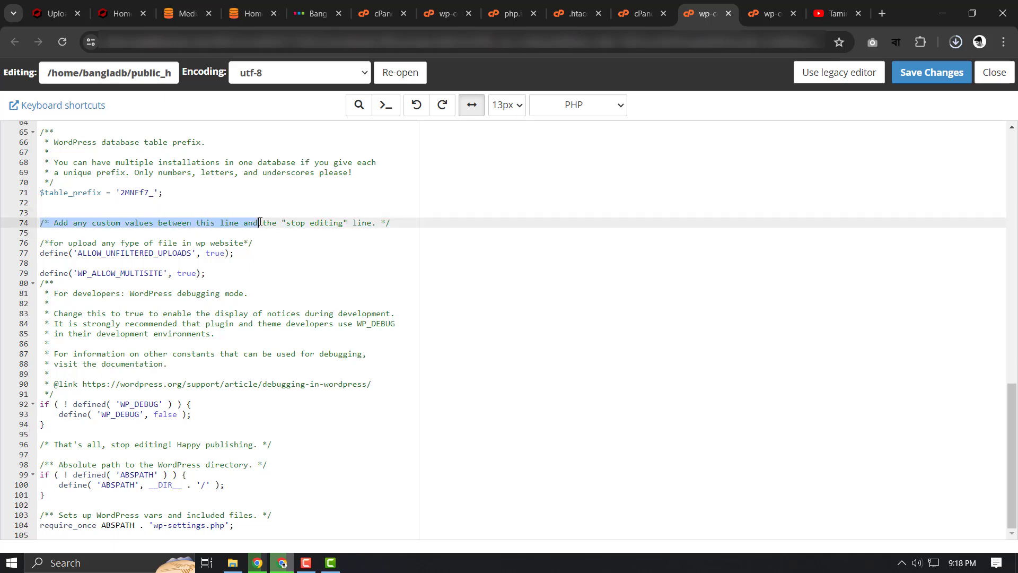
left_click(253, 276)
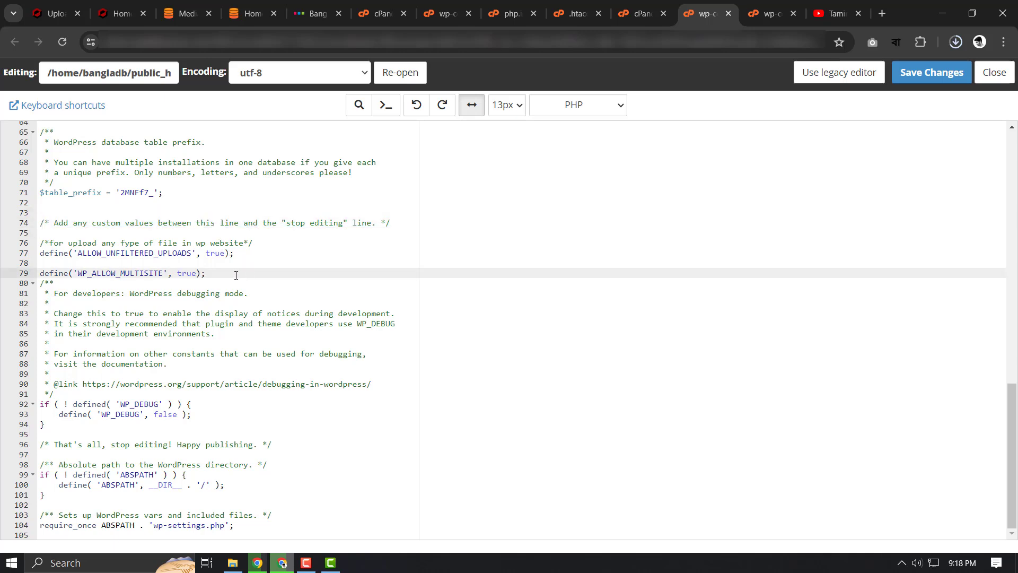
left_click(172, 264)
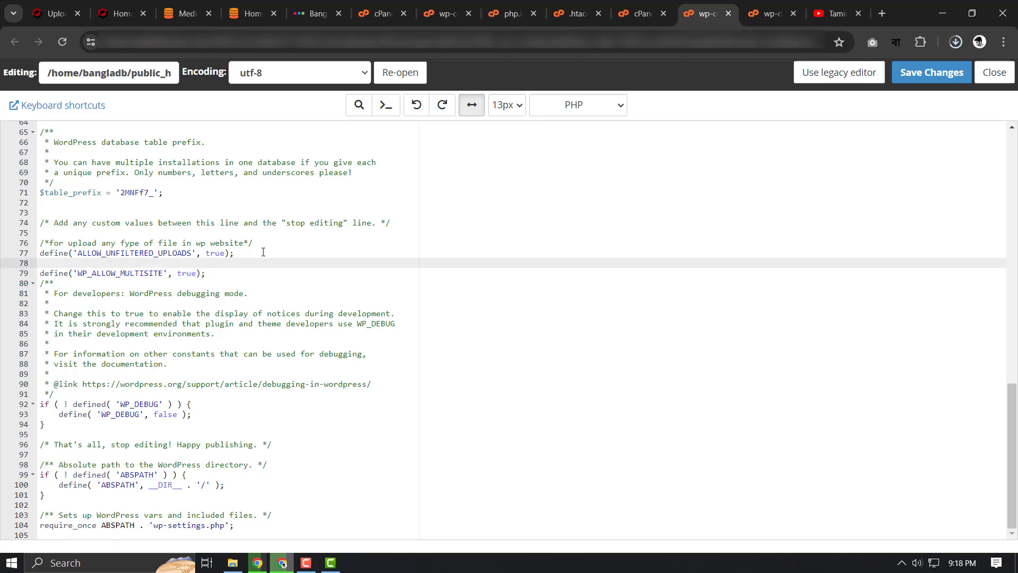
left_click_drag(263, 252, 150, 267)
left_click_drag(49, 253, 40, 242)
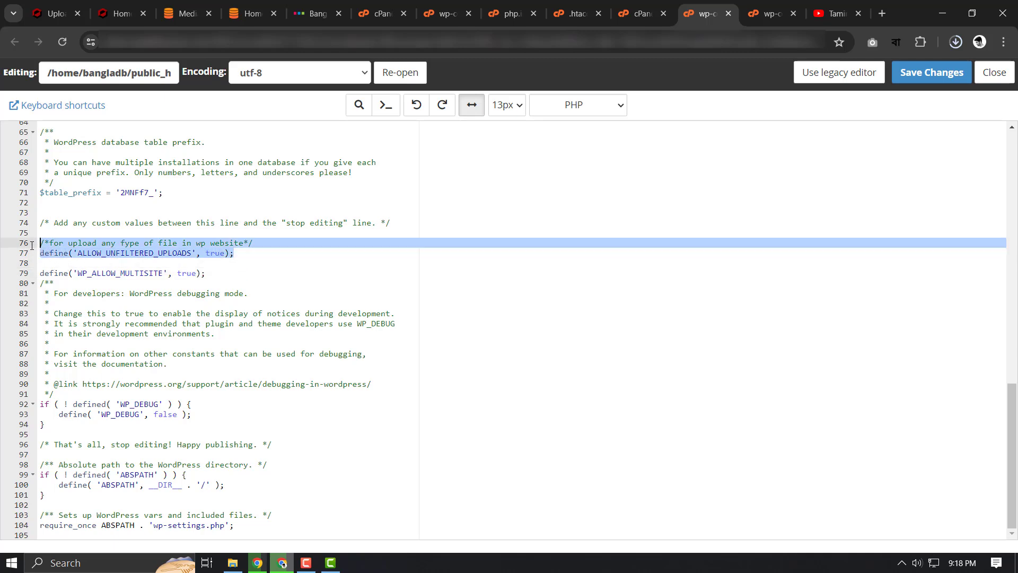
right_click(61, 245)
left_click(104, 332)
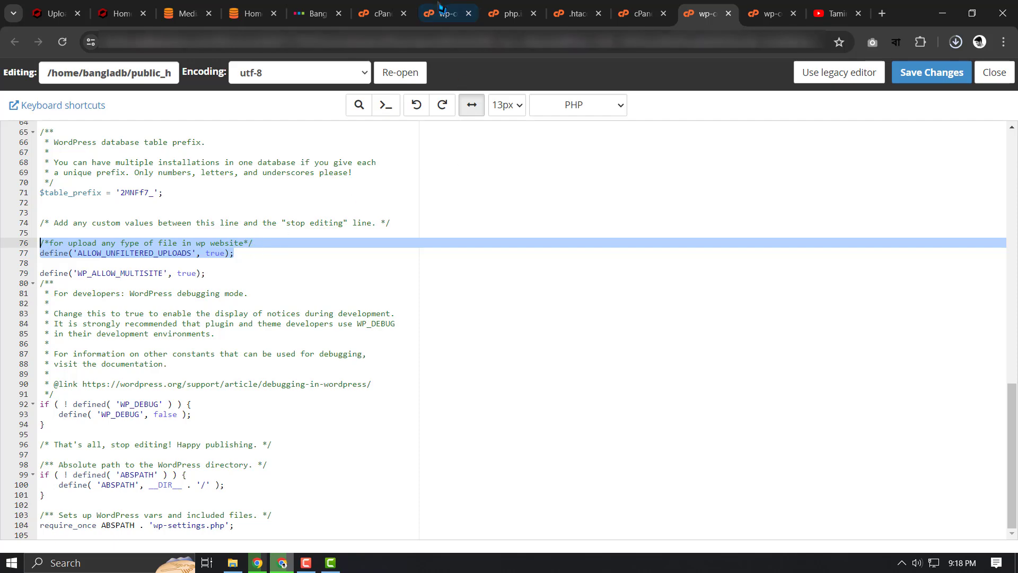
- Paste the comment and ALLOW_UNFILTERED_UPLOADS definition on line 88 of themaxit.com's wp-config.php and save the file
left_click(409, 8)
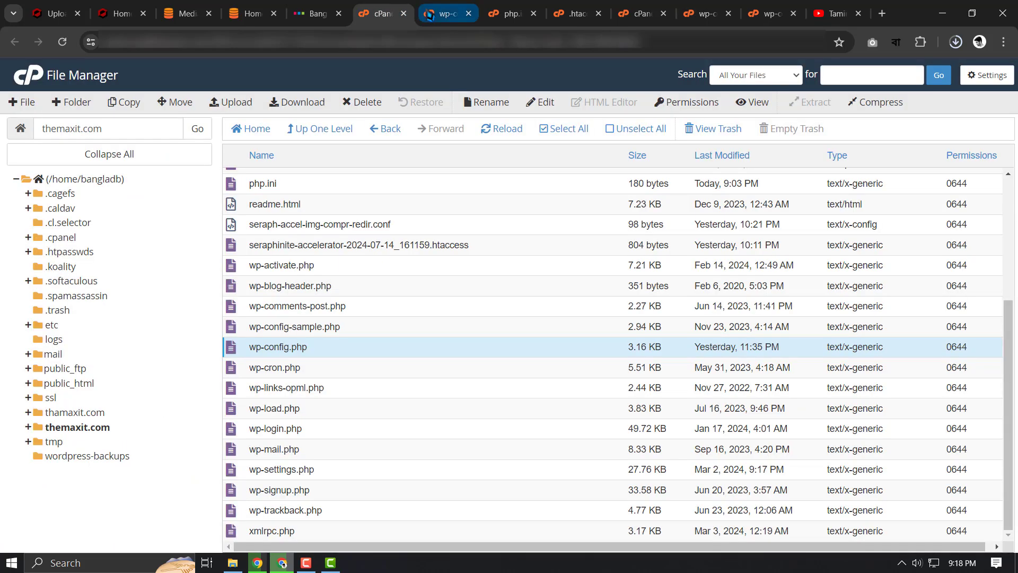
left_click(446, 13)
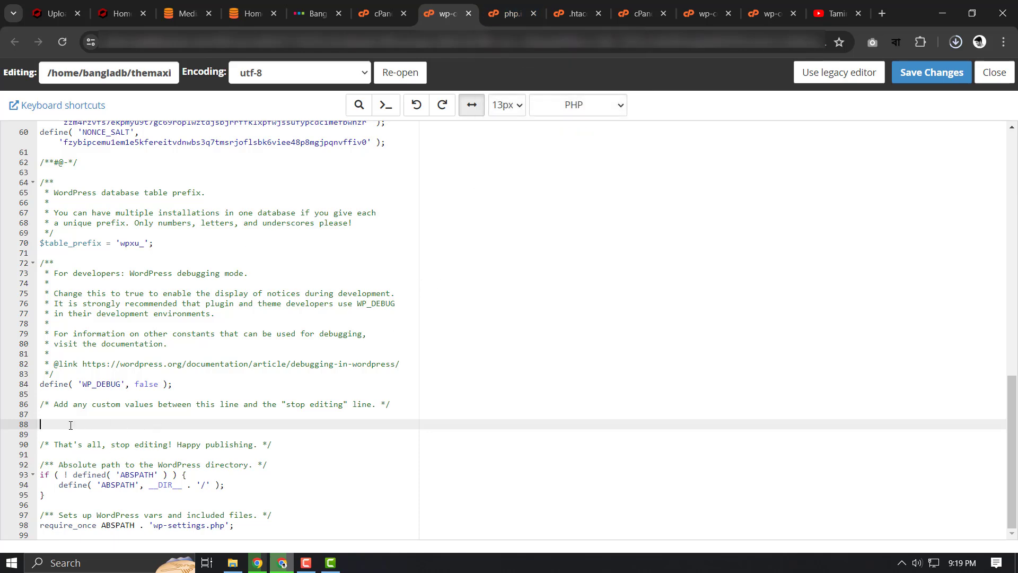
key("ctrl+v")
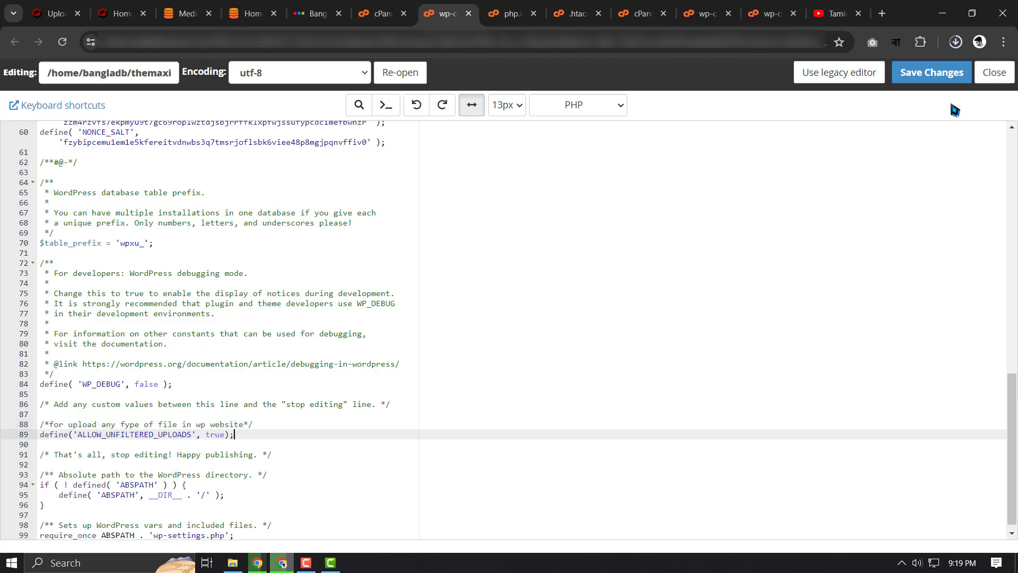
left_click(946, 79)
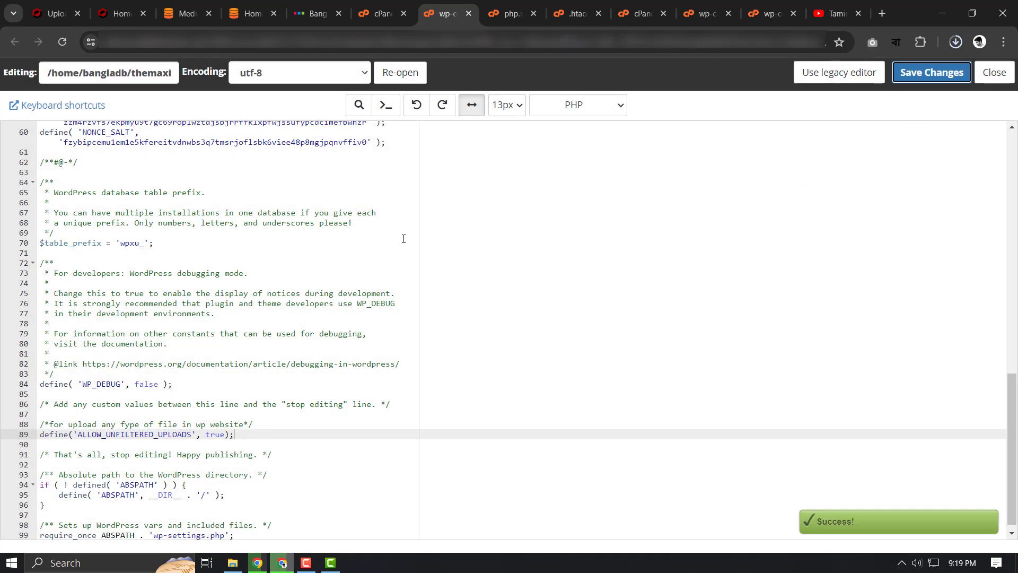
- Return to the themaxit.com File Manager and open the wp-content/themes/elearning folder
key("ctrl+shift+Tab")
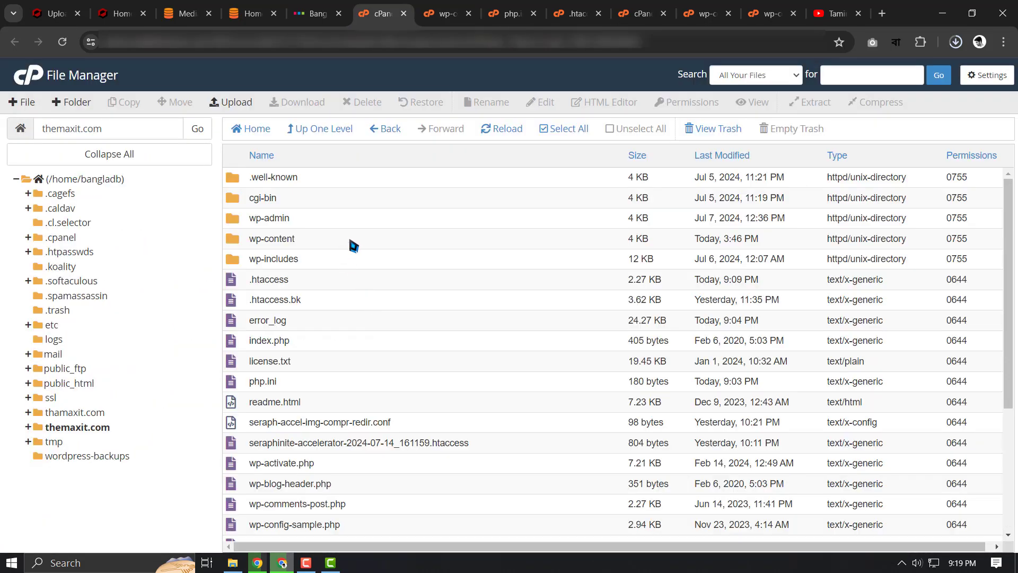
double_click(334, 239)
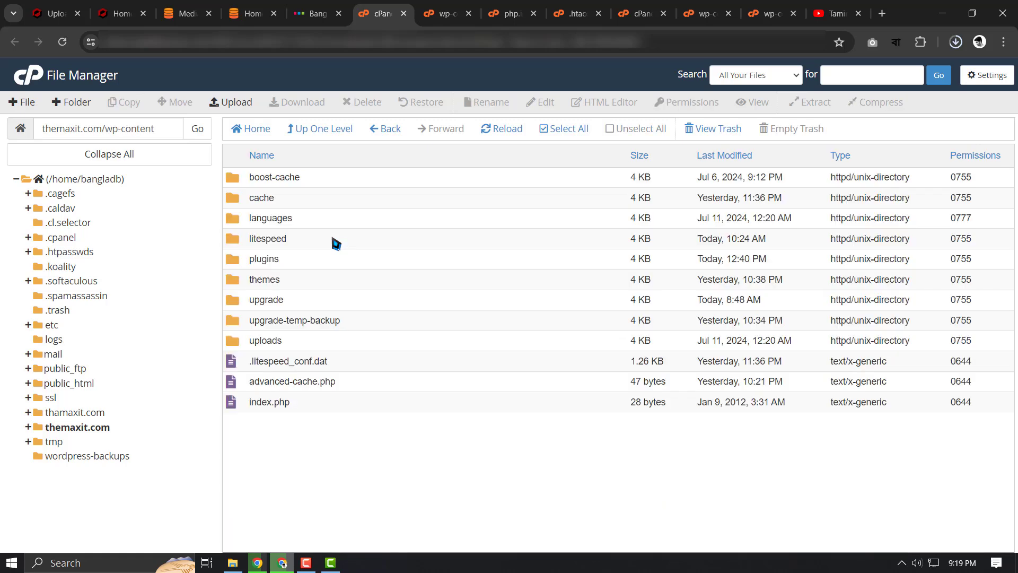
double_click(313, 280)
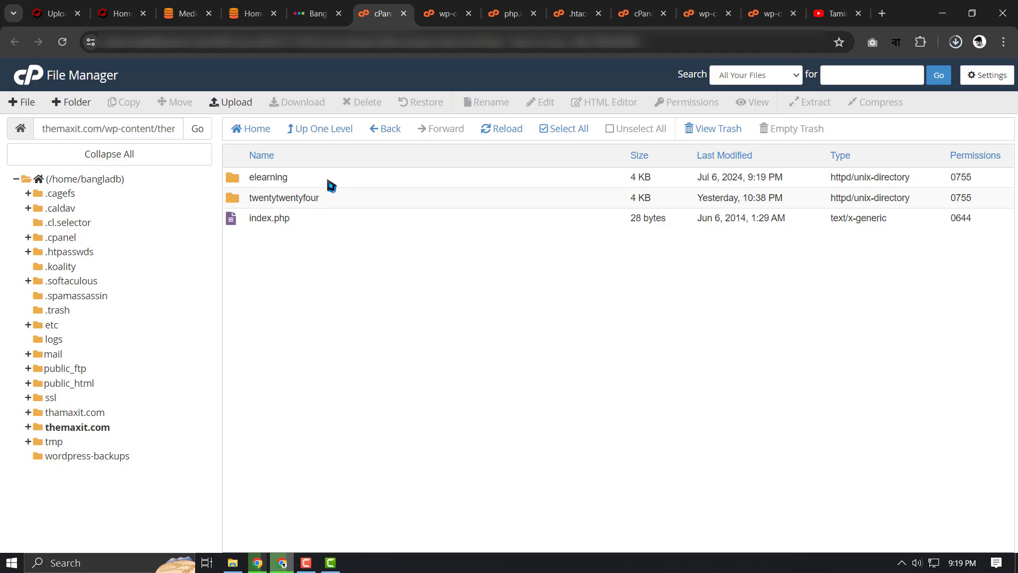
double_click(328, 179)
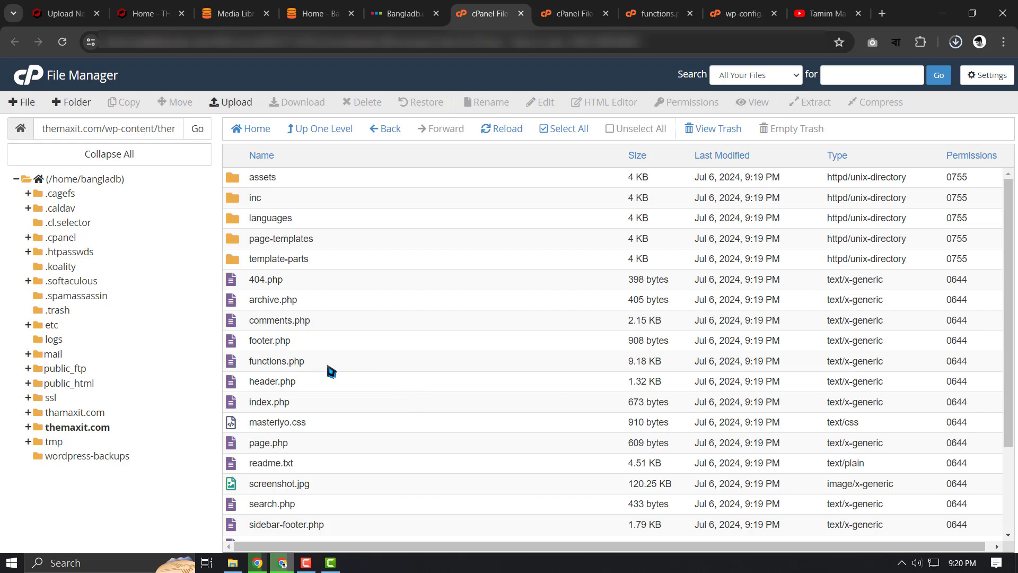
- Open the elearning theme's functions.php for editing and go to the end of the code
left_click(342, 365)
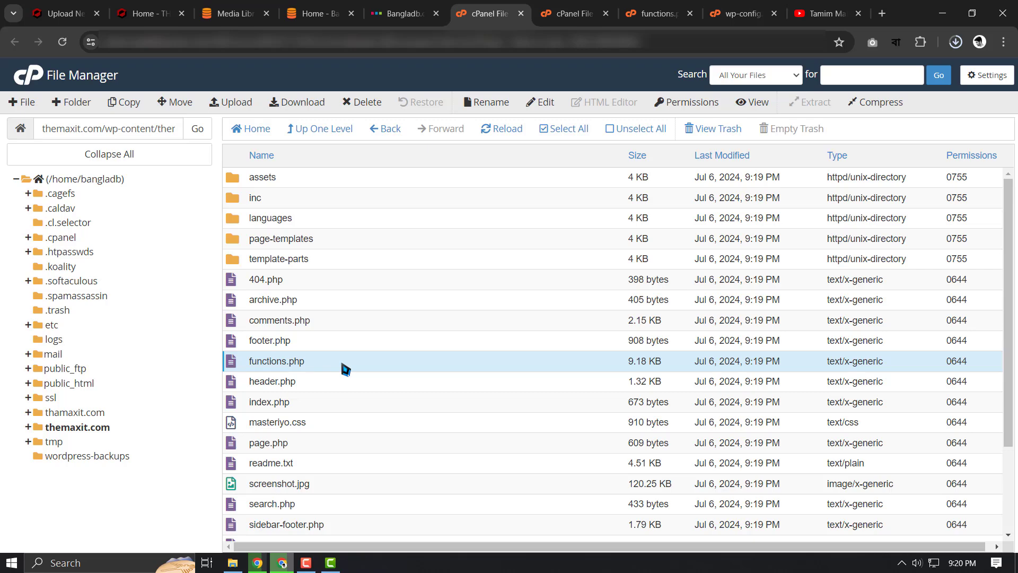
right_click(342, 363)
left_click(389, 420)
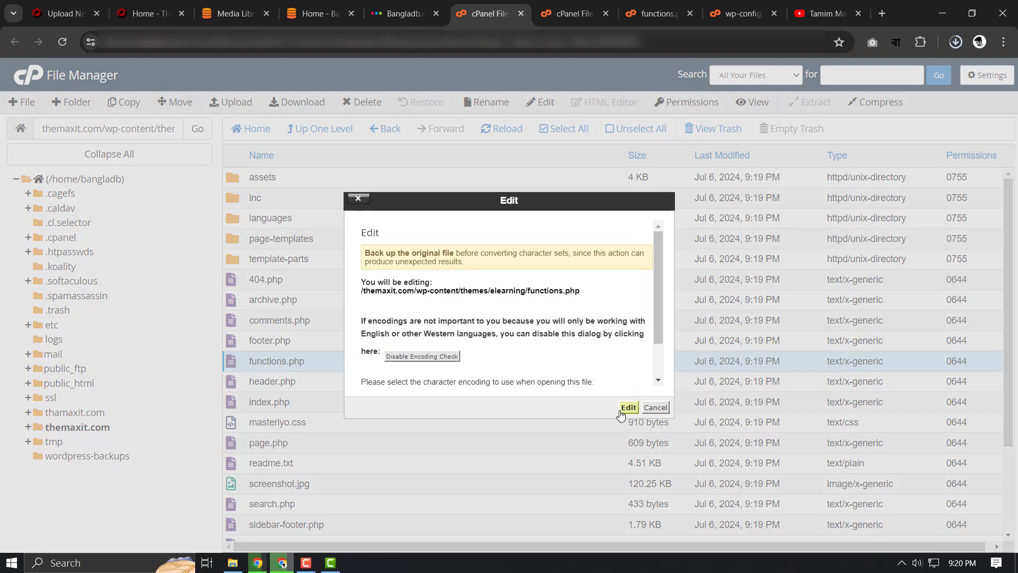
left_click(630, 410)
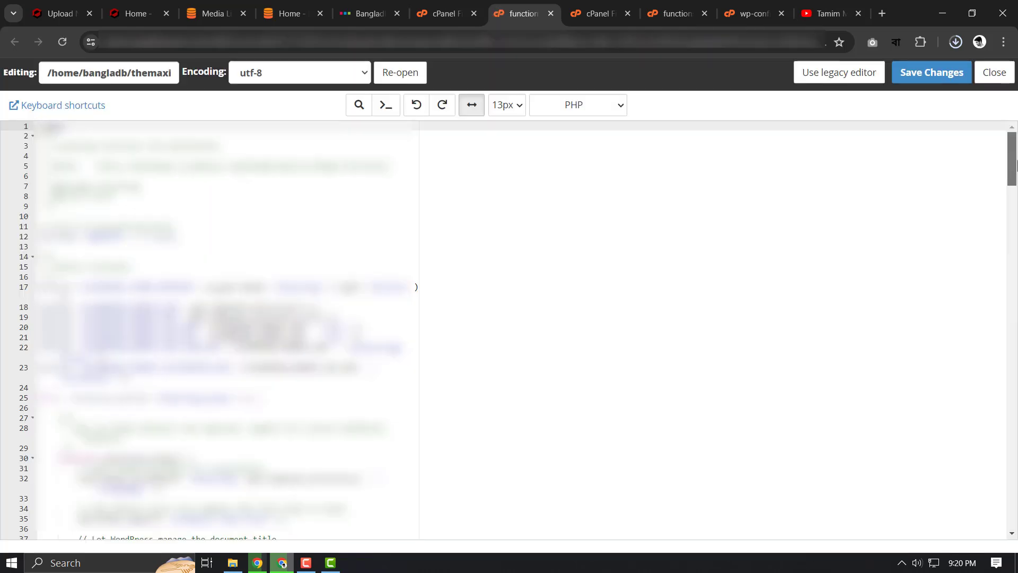
left_click_drag(1012, 159, 997, 501)
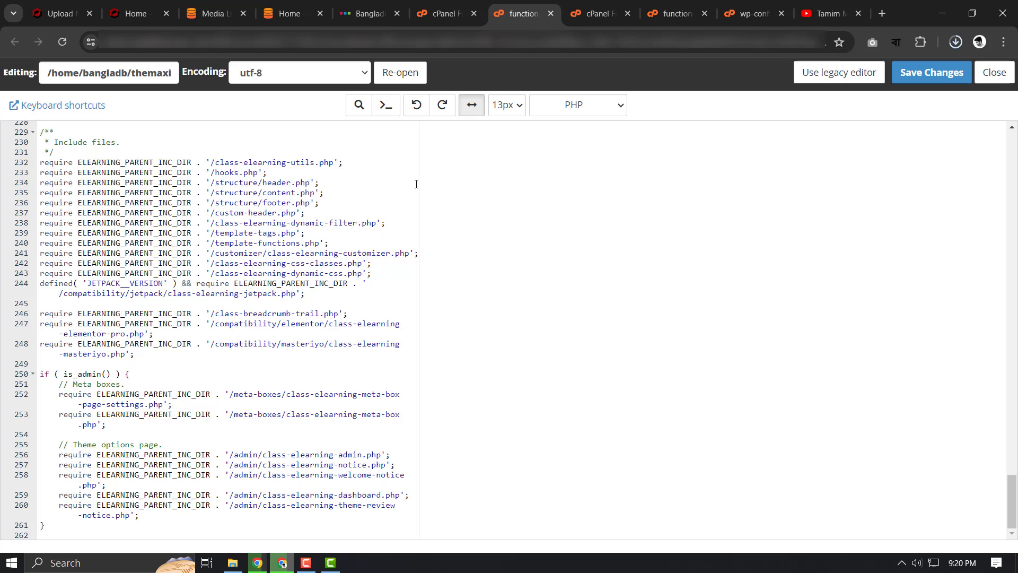
- Copy the enable_extended_upload function and its upload_mimes filter line from the end of public_html's functions.php
left_click(687, 8)
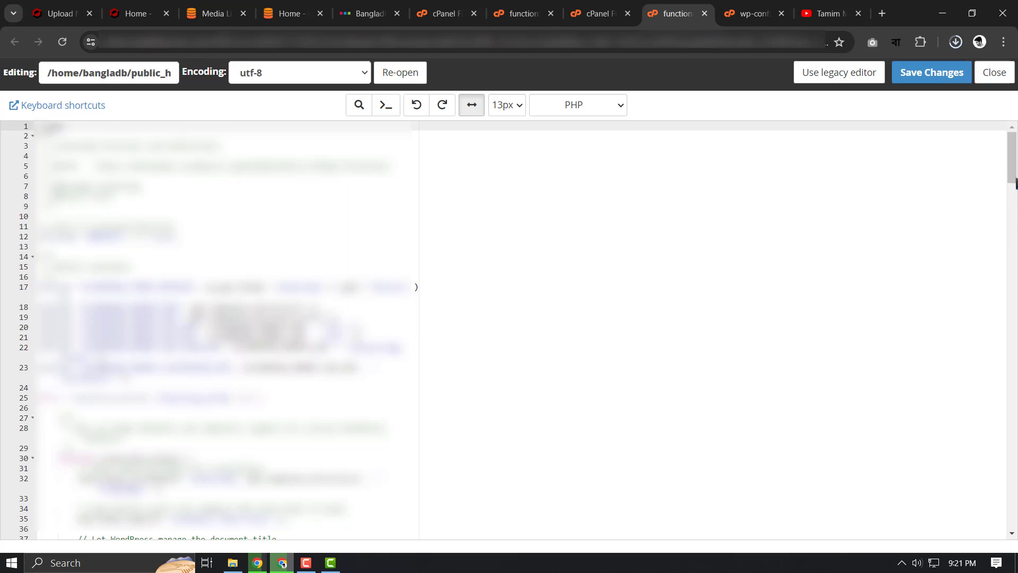
left_click_drag(1015, 183, 987, 510)
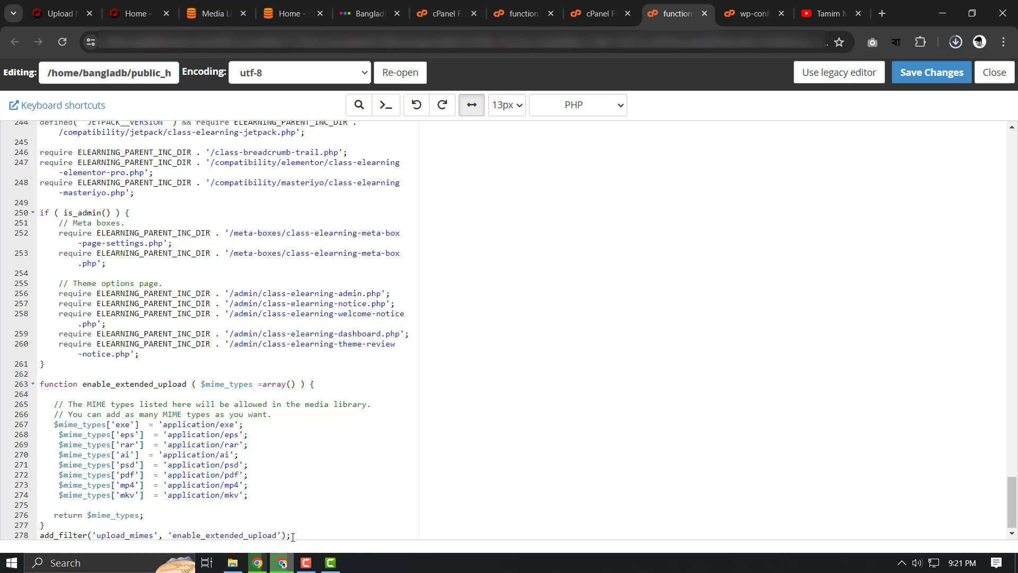
left_click_drag(304, 536, 40, 384)
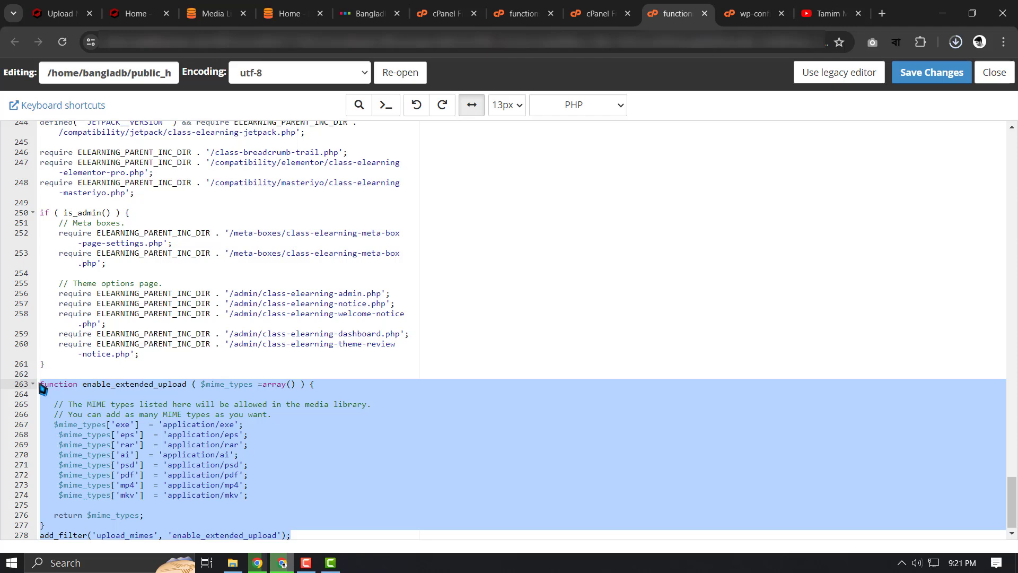
right_click(56, 384)
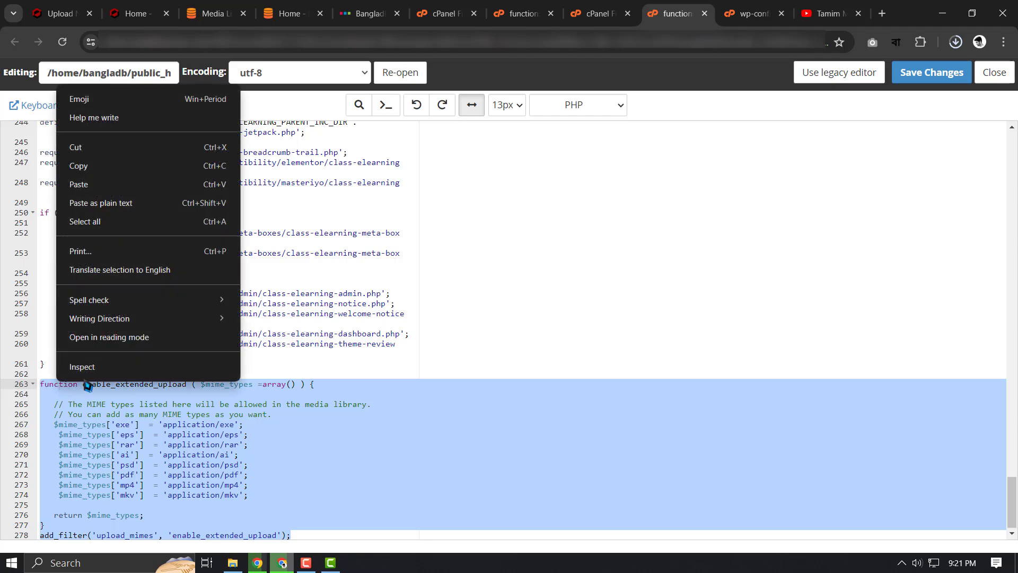
left_click(111, 168)
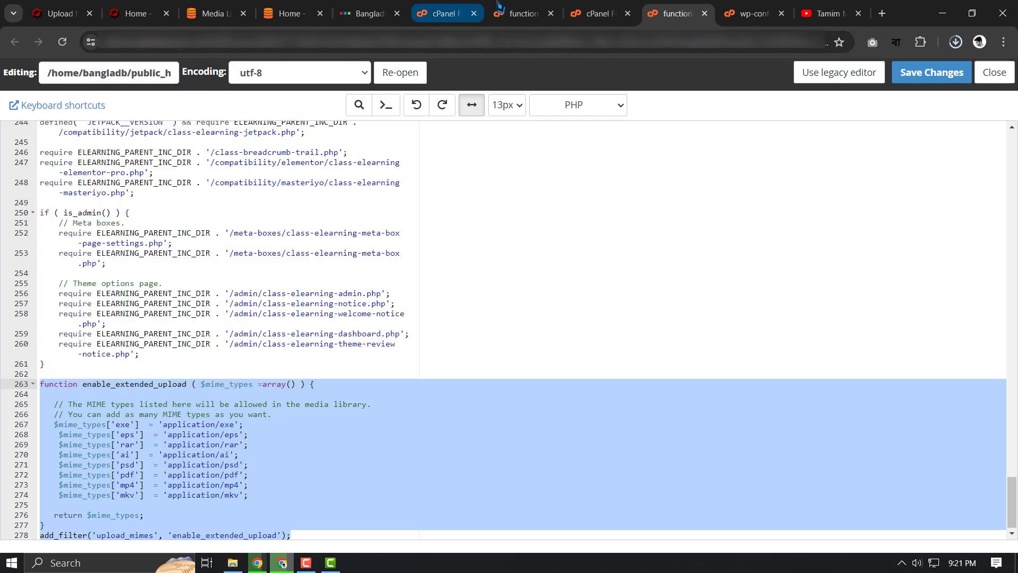
- Paste the enable_extended_upload function and its filter at line 263 of themaxit.com's functions.php, then save the file
left_click(519, 13)
left_click(62, 531)
key("Return")
key("Return")
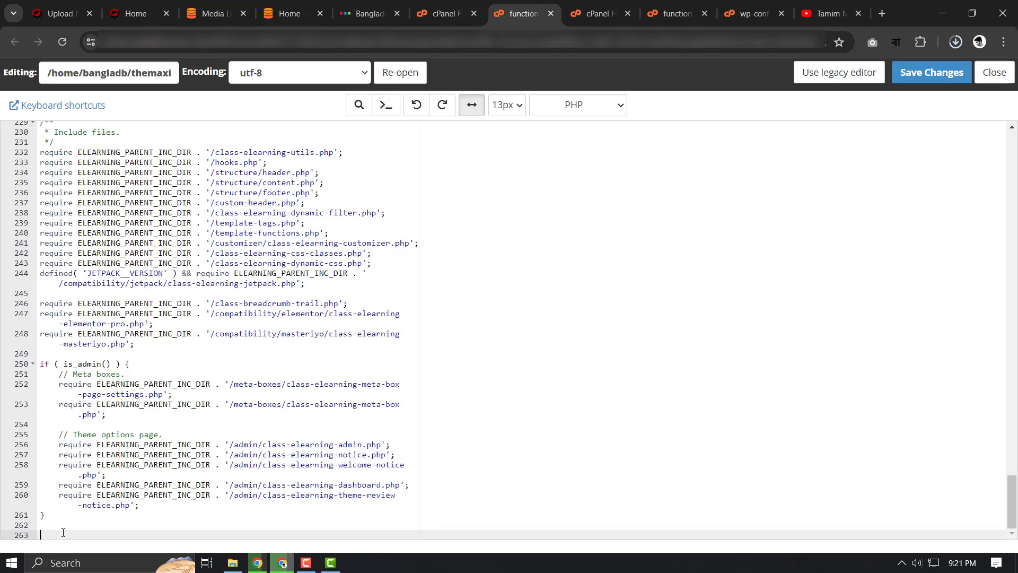
key("Up")
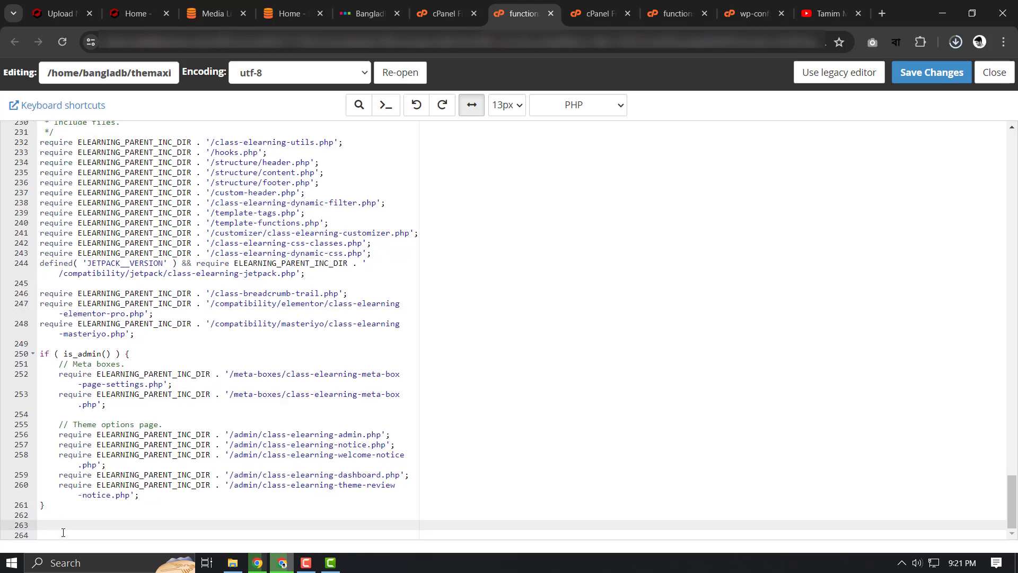
key("ctrl+v")
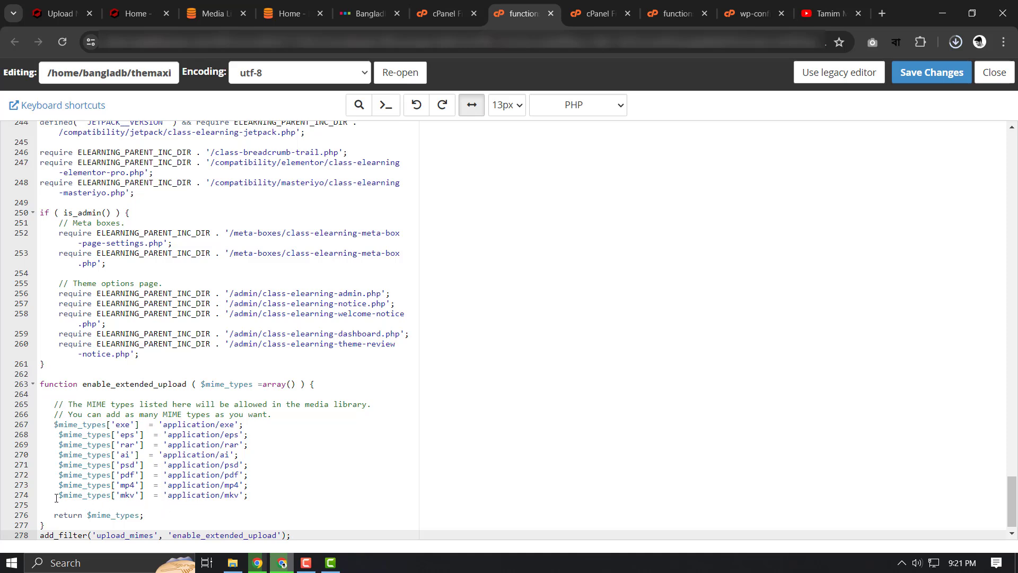
left_click_drag(58, 497, 248, 496)
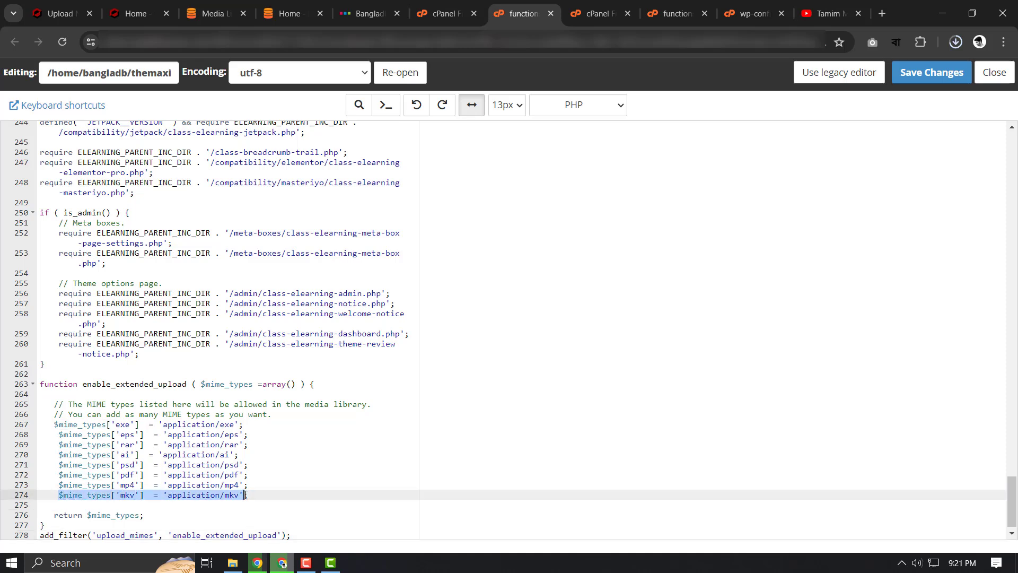
left_click(95, 511)
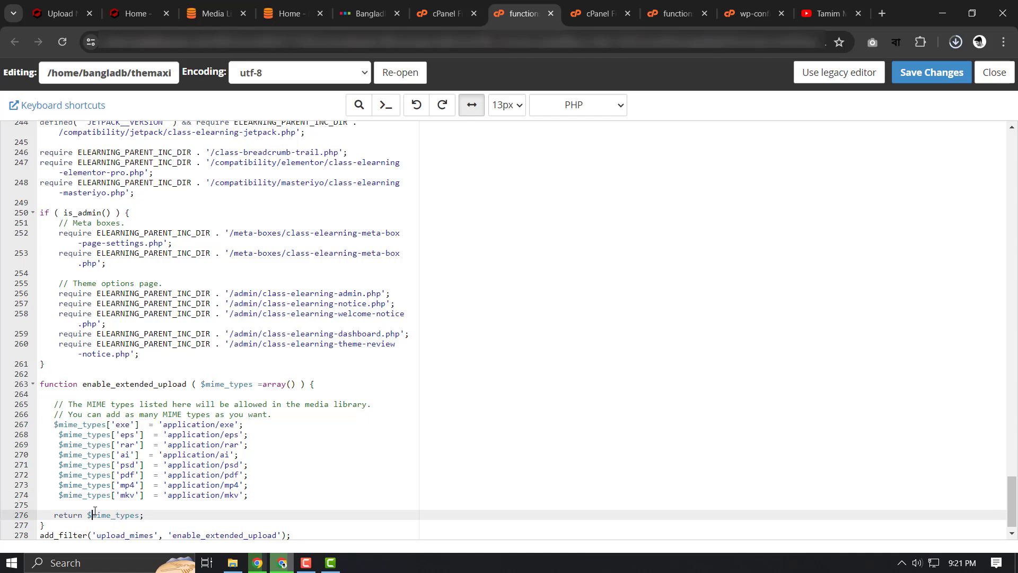
left_click(927, 75)
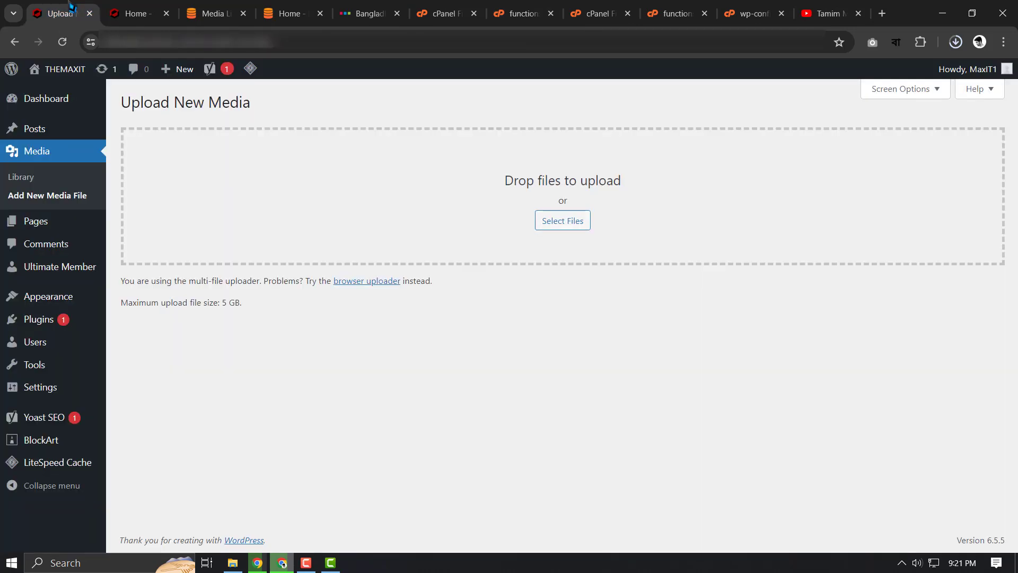
- Reload THEMAXIT's Upload New Media page and upload winrar-x64-620b1.exe from the Software folder on drive D
left_click(60, 13)
left_click(60, 43)
left_click(232, 563)
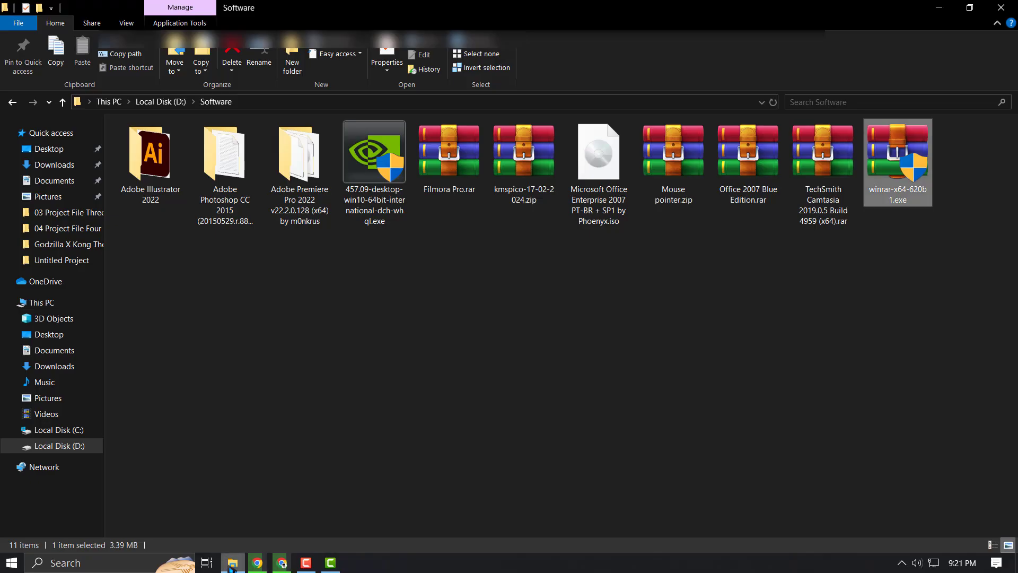
left_click_drag(880, 179, 583, 218)
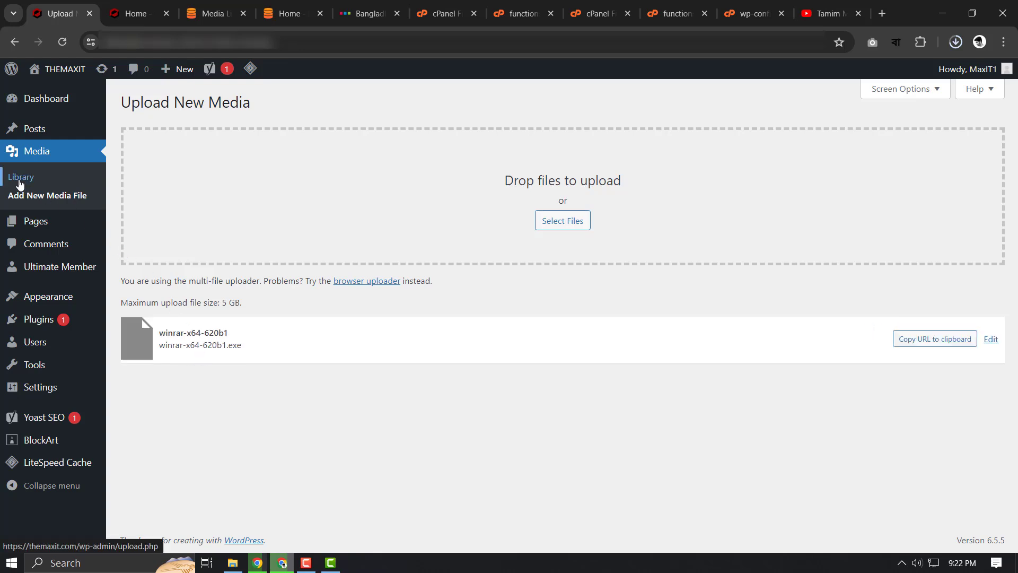
- Open the attachment details of winrar-x64-620b1.exe in the media library and copy its file URL
left_click(20, 179)
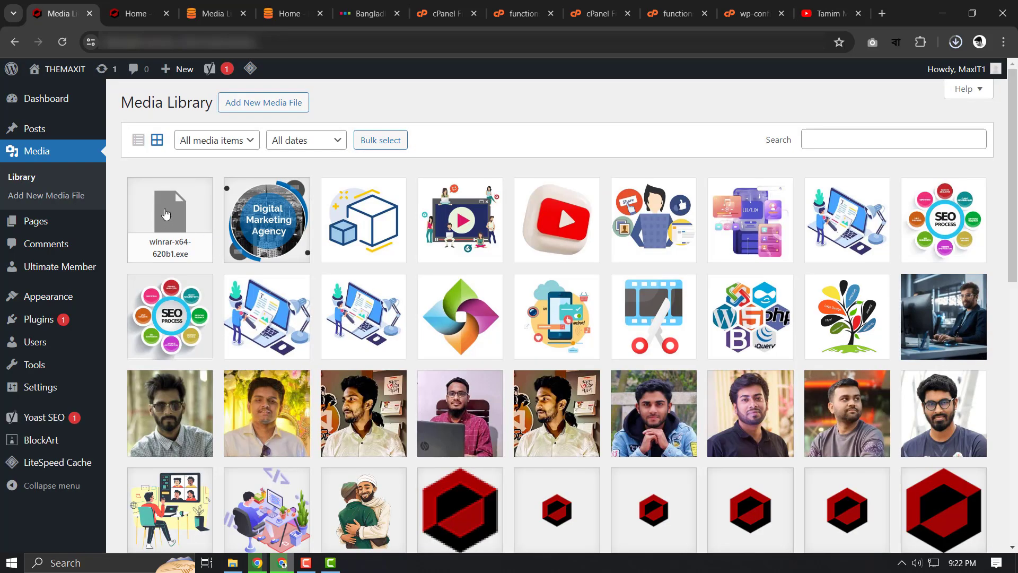
left_click(169, 214)
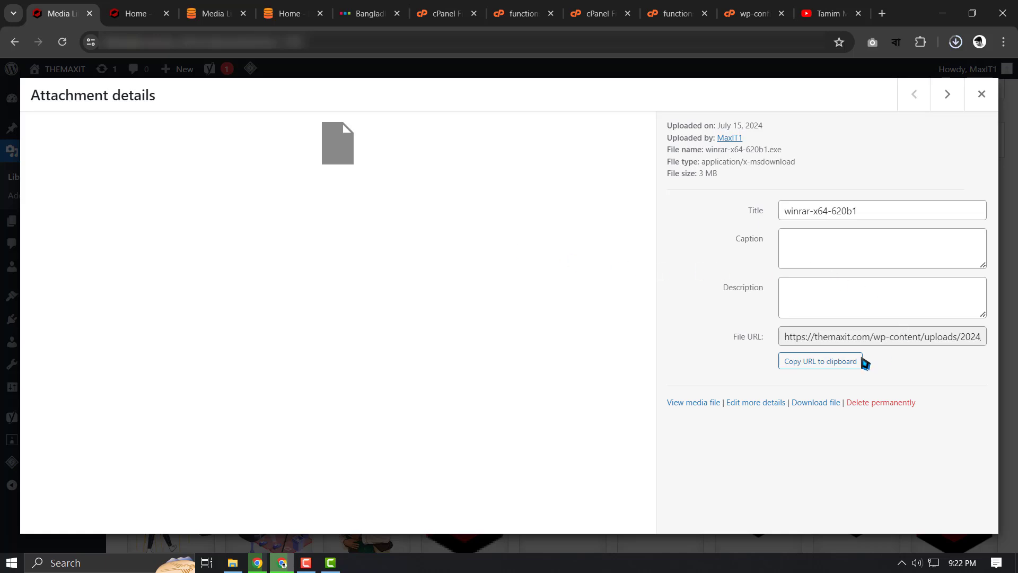
left_click(849, 363)
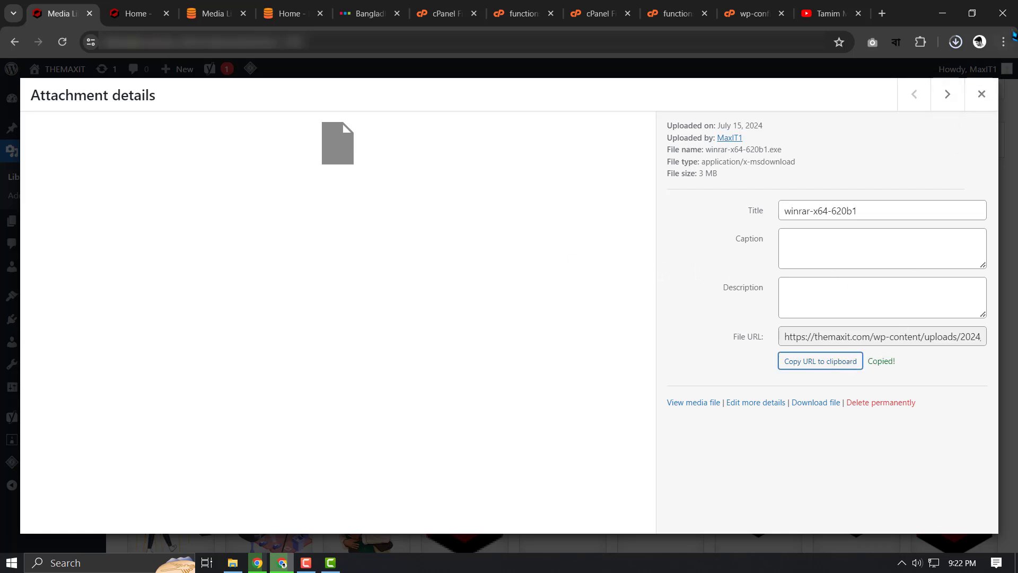
- Load the copied file URL in a new incognito window, save winrar-x64-620b1.exe to Downloads and check the download list
left_click(1004, 42)
left_click(903, 104)
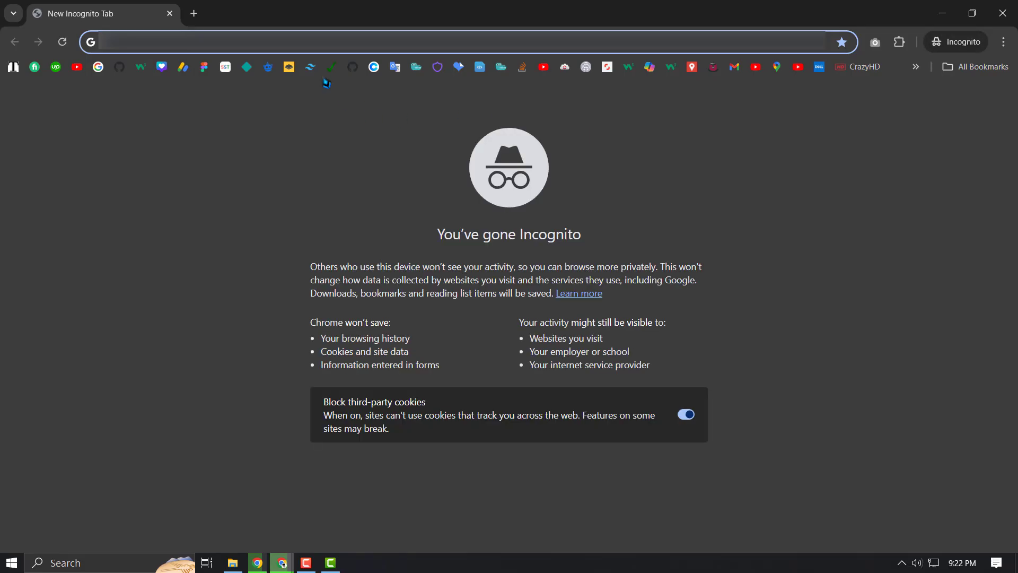
right_click(303, 42)
left_click(379, 166)
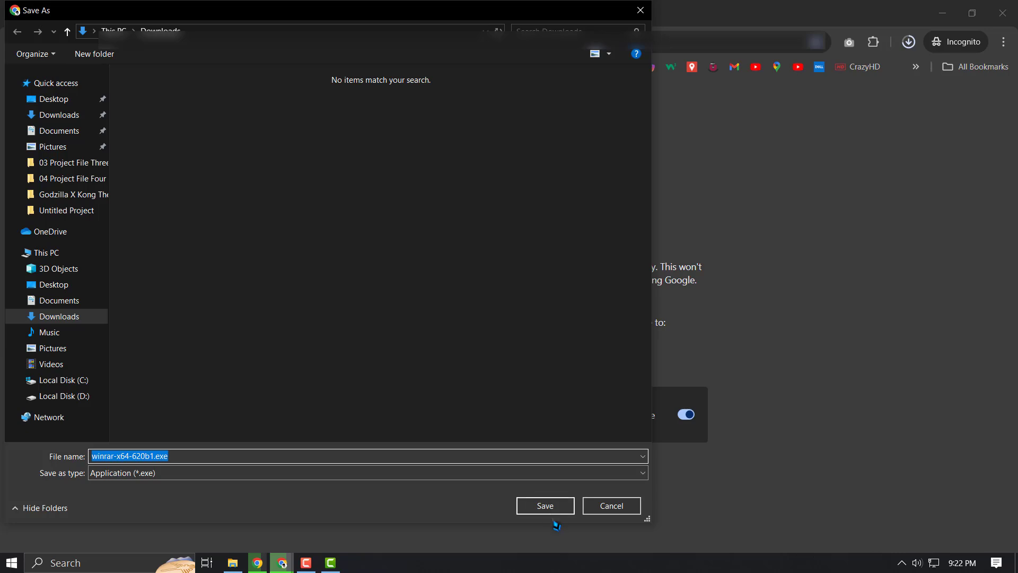
left_click(554, 508)
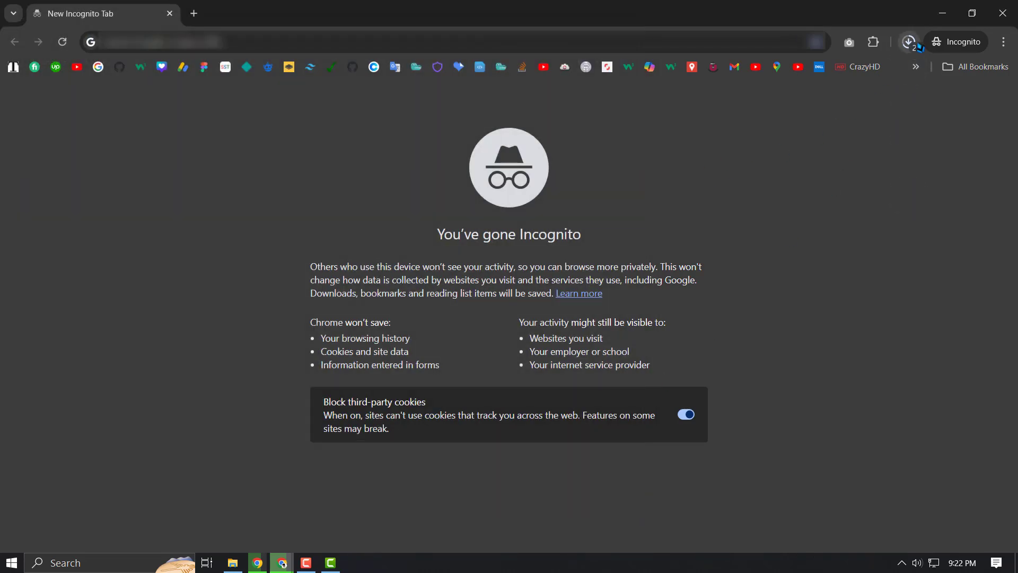
left_click(915, 43)
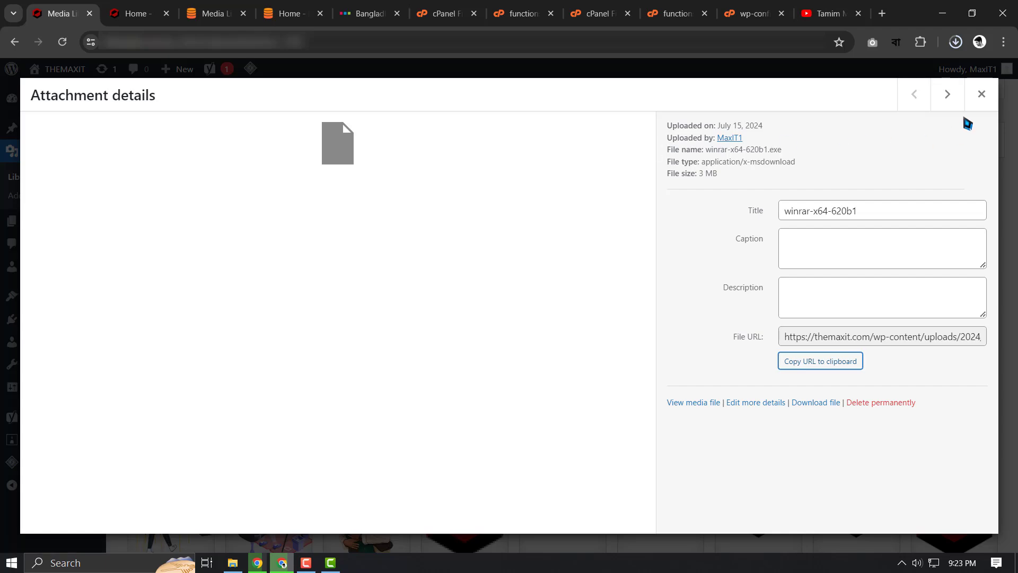
- Close the attachment details and switch to the THEMAXIT site's home page
left_click(982, 98)
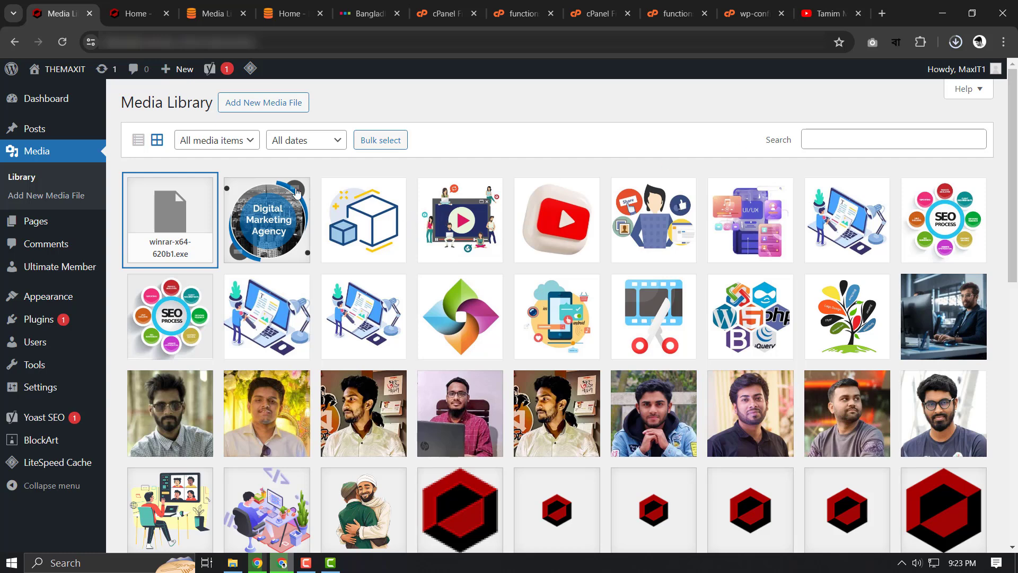
mouse_move(58, 101)
left_click(132, 14)
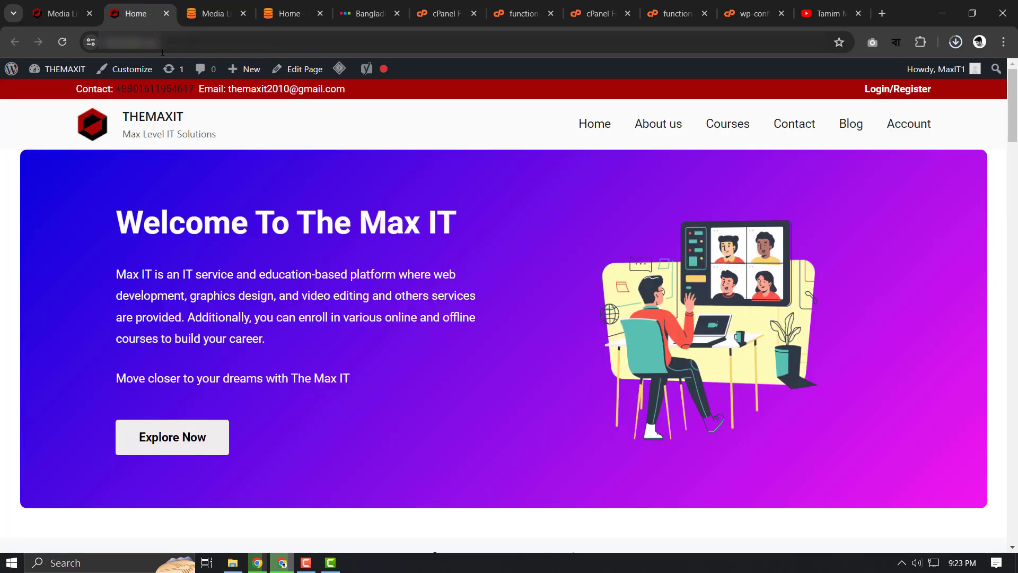